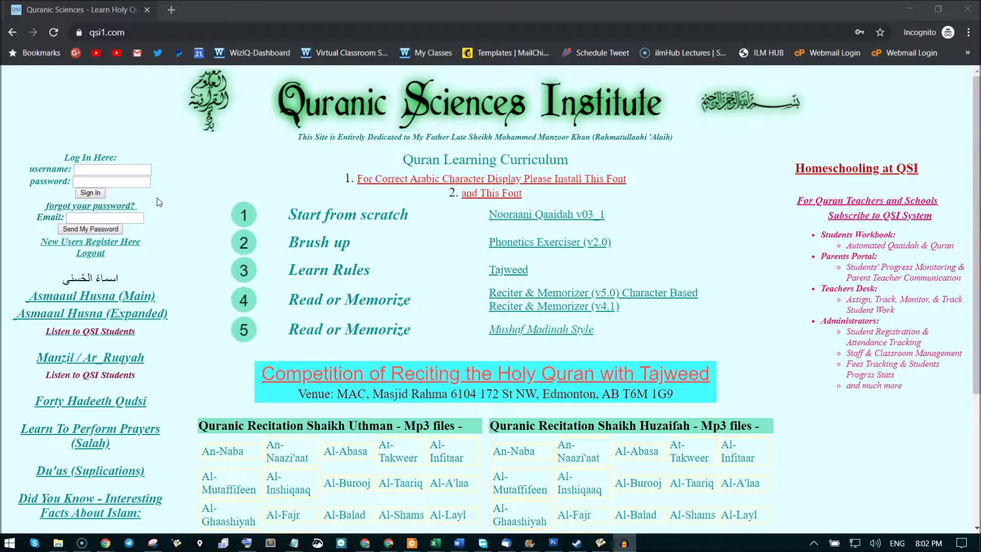
# Sign in to QSI Apps Manager using the saved school admin login from the autofill list.
pyautogui.click(128, 172)
pyautogui.click(118, 197)
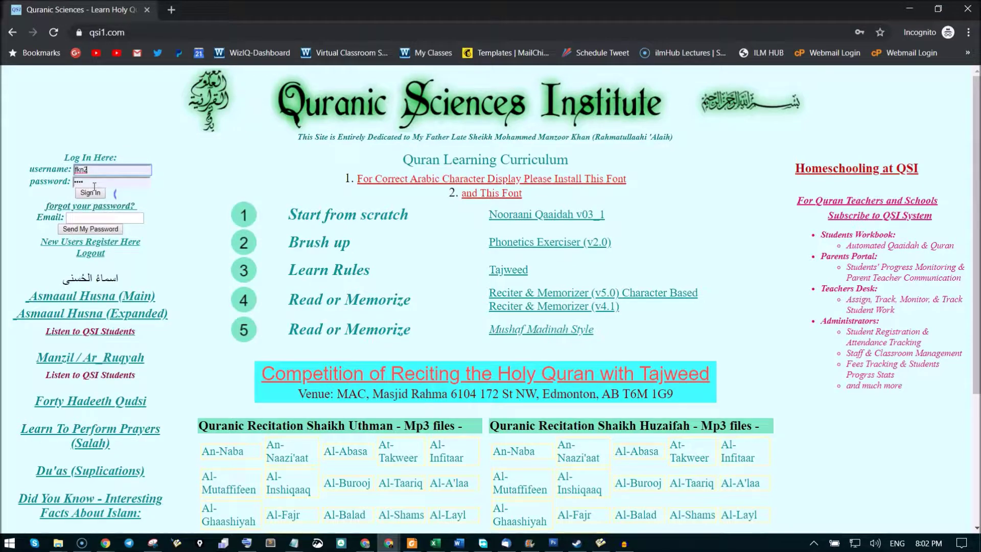
pyautogui.click(90, 193)
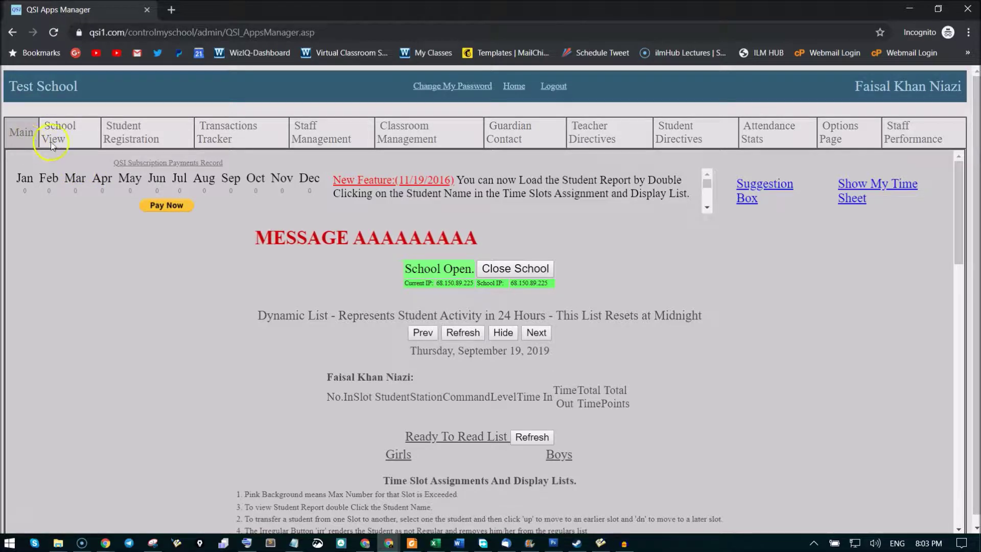
# Open the admin home in a new browser tab and go to Student Registration there.
pyautogui.click(27, 134)
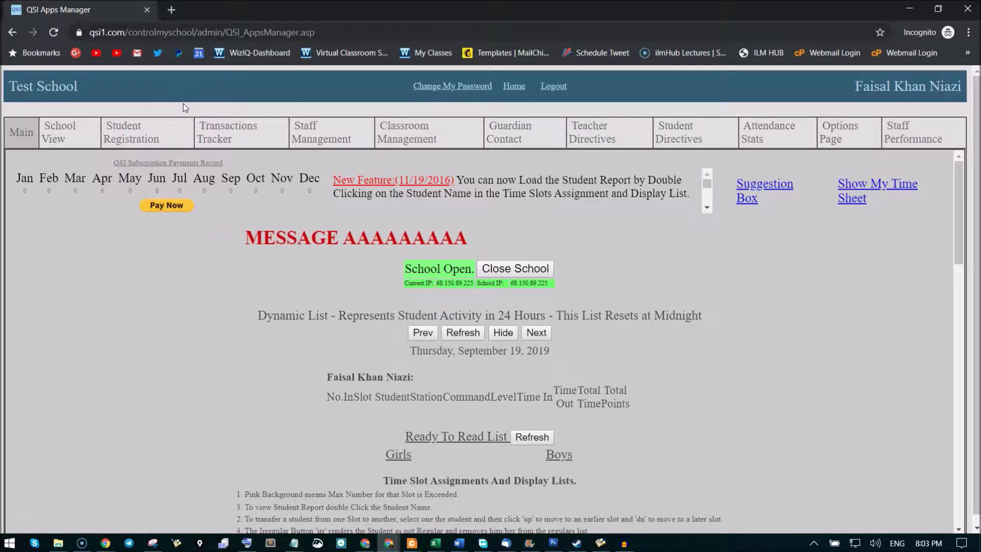
pyautogui.rightClick(507, 88)
pyautogui.click(587, 94)
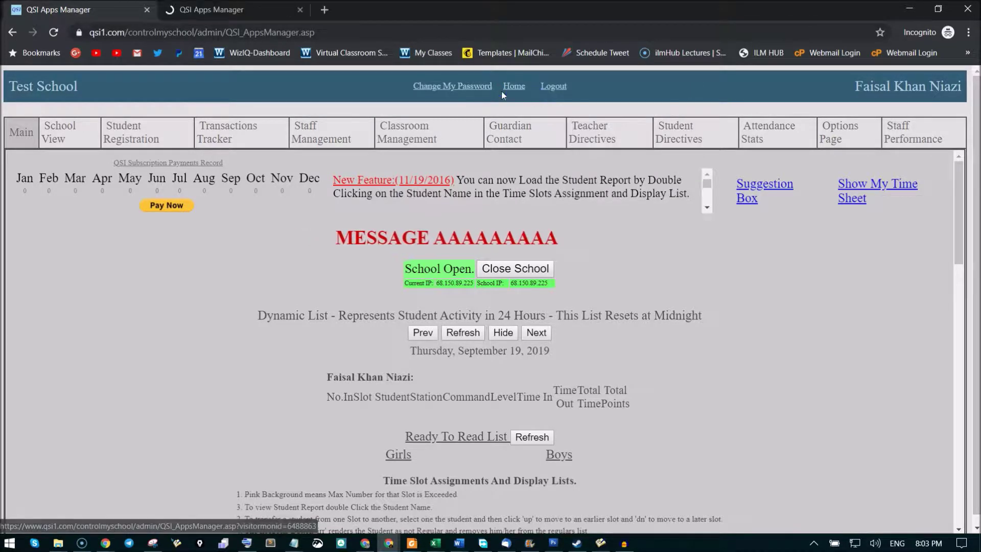
pyautogui.click(201, 7)
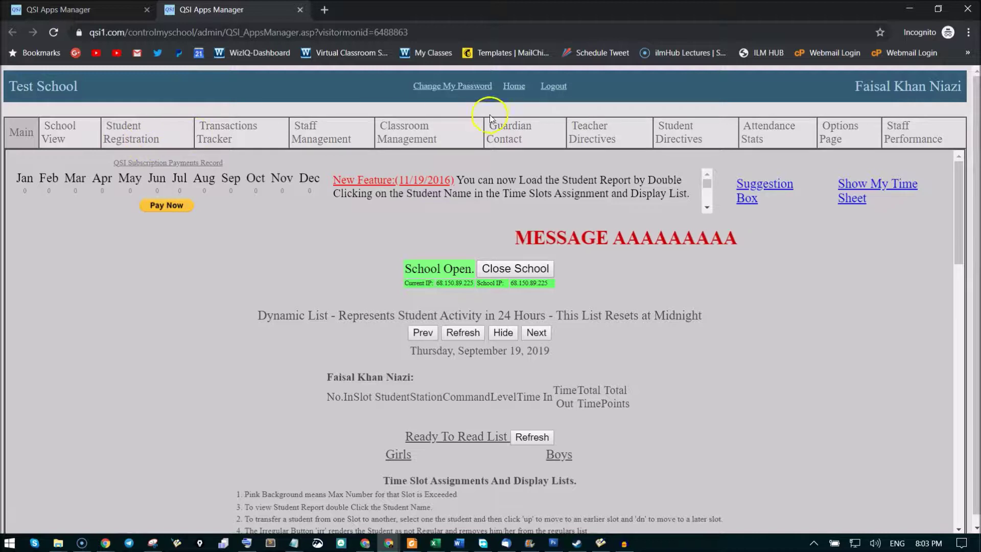
pyautogui.click(146, 133)
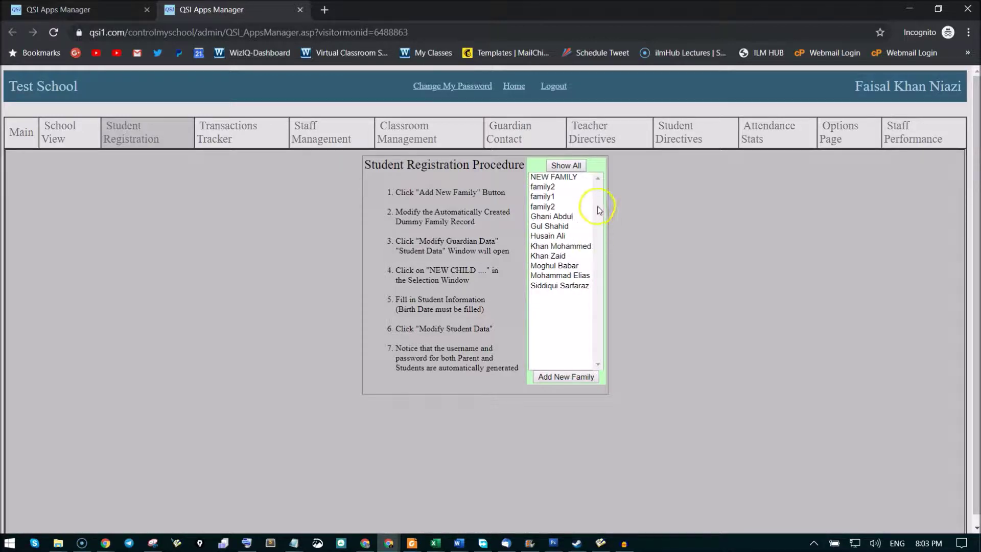
pyautogui.click(570, 166)
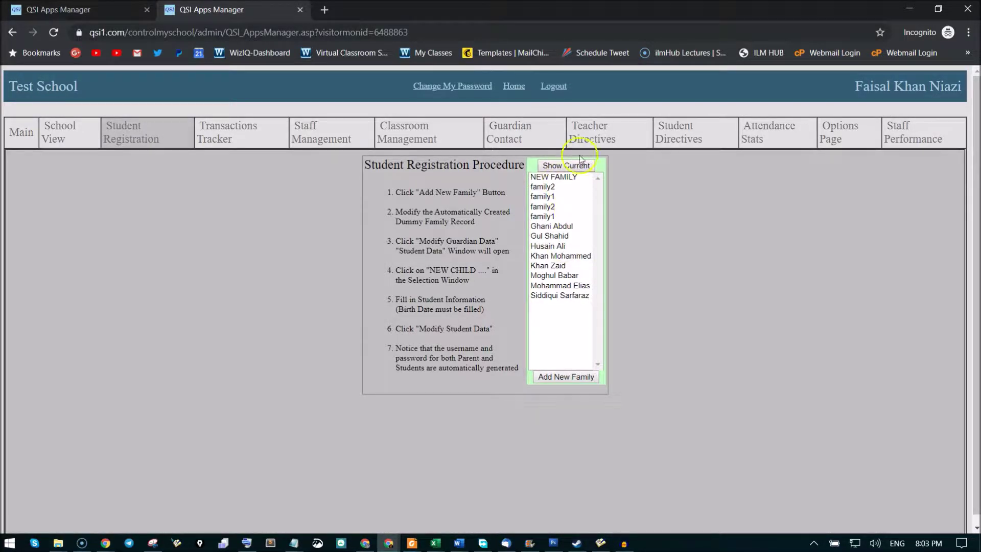
pyautogui.click(570, 319)
pyautogui.click(541, 228)
pyautogui.click(567, 167)
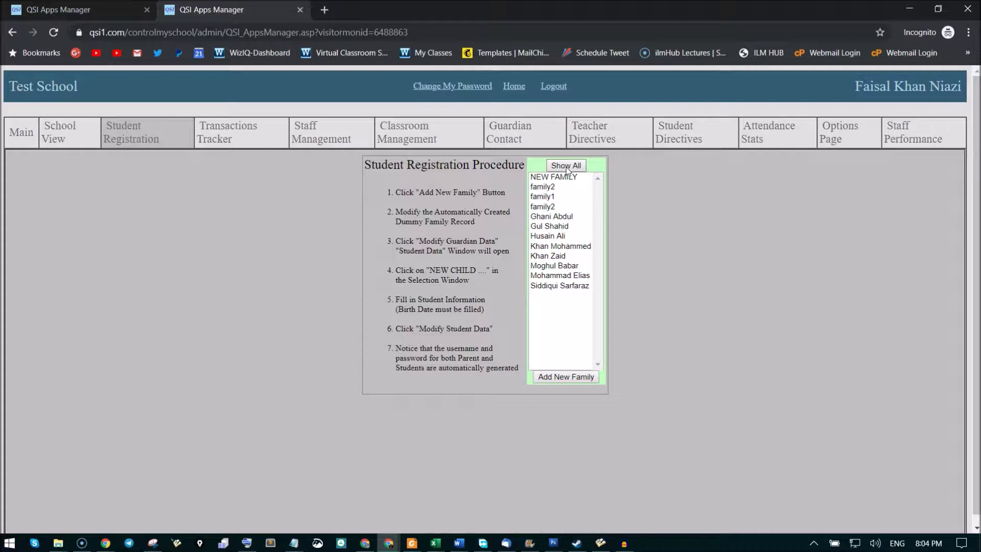
pyautogui.click(624, 183)
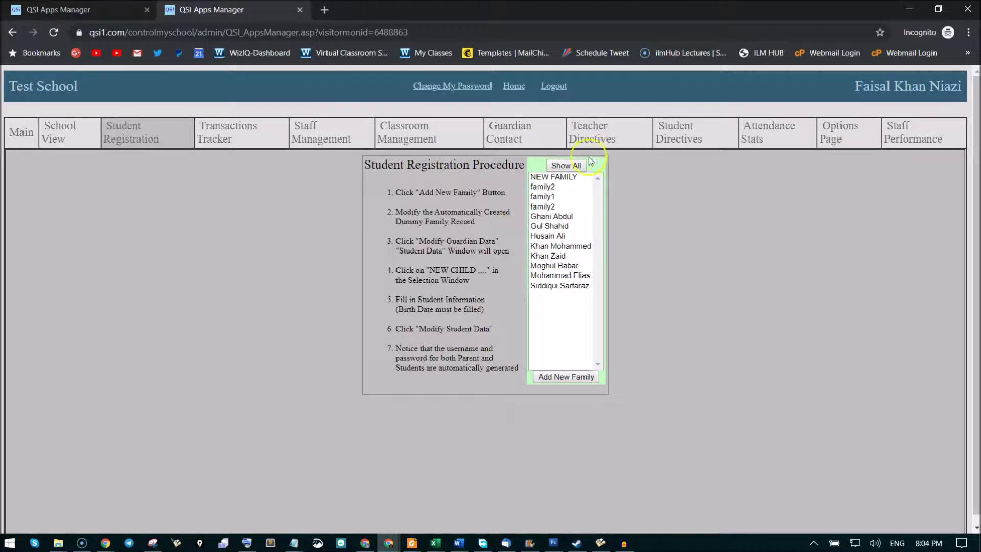
# Add a new family and select the NEW FAMILY placeholder in the First Name field.
pyautogui.click(551, 378)
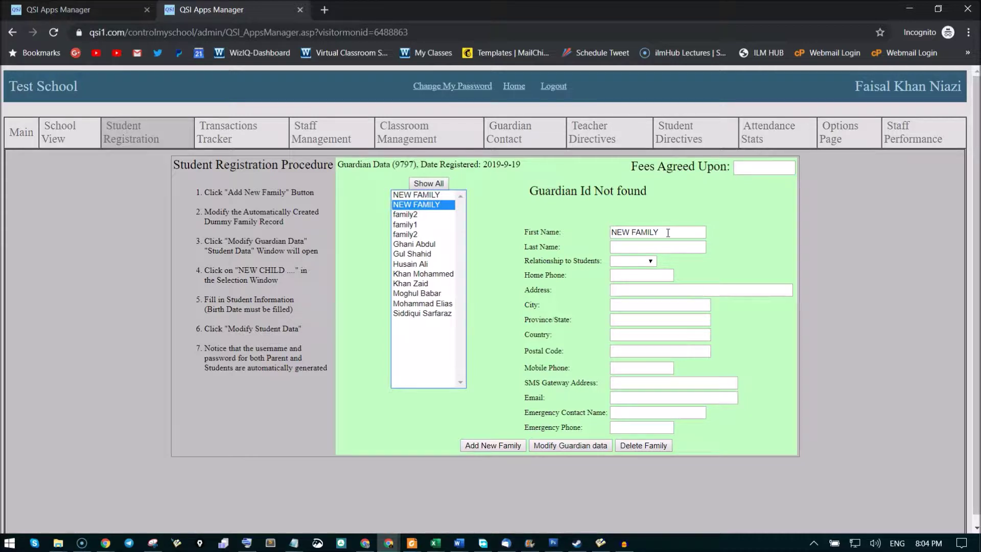
pyautogui.moveTo(667, 233); pyautogui.dragTo(569, 232)
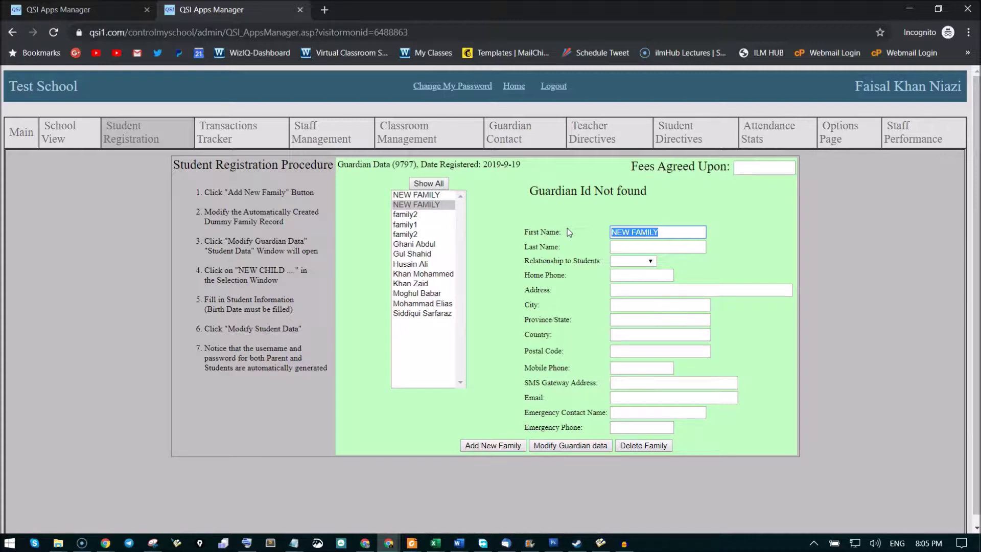
# Enter the guardian's first and last name and set Relationship to Students to Father.
pyautogui.press('Tab')
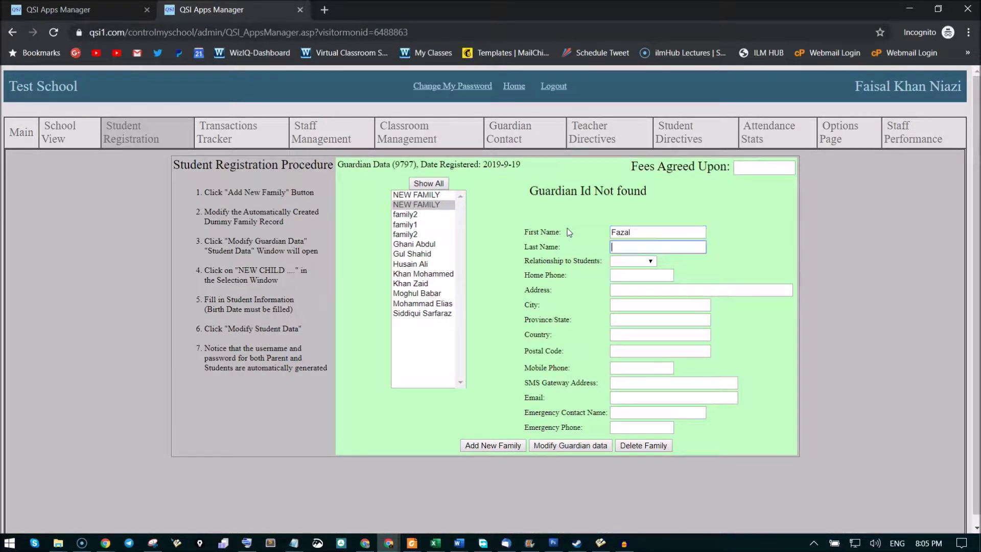
pyautogui.click(645, 260)
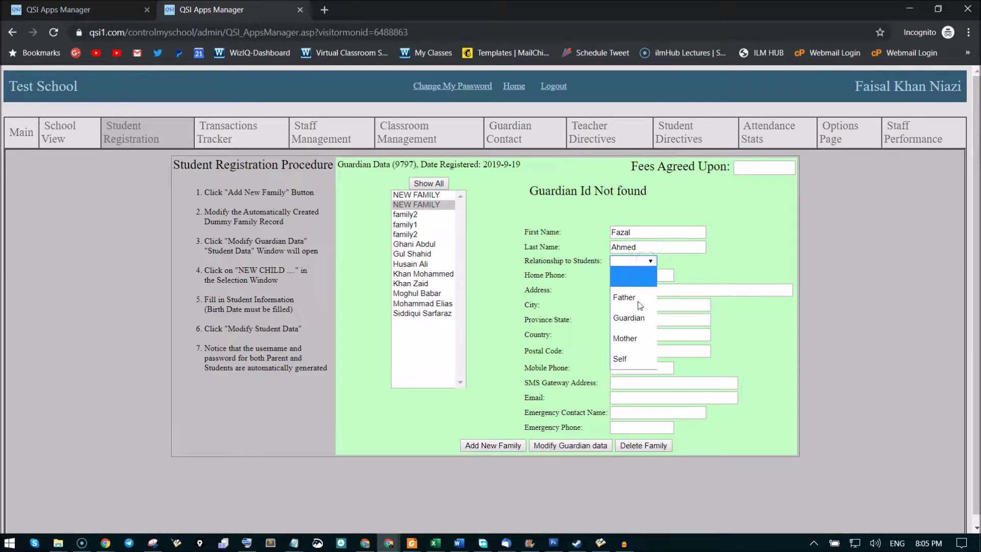
pyautogui.click(636, 304)
# Fill in the guardian's home phone number, address, city and e-mail address.
pyautogui.click(639, 274)
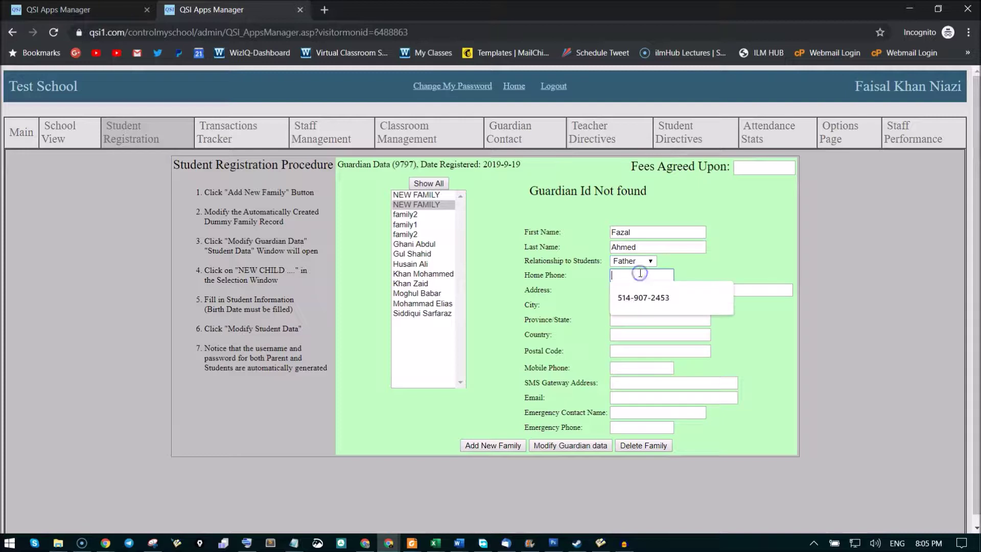
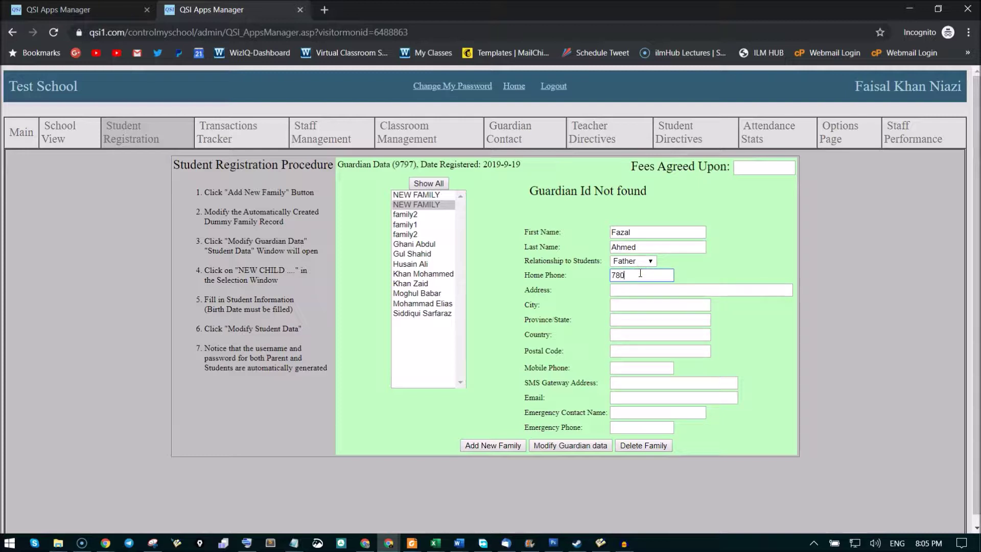
pyautogui.click(631, 288)
pyautogui.write('aaa')
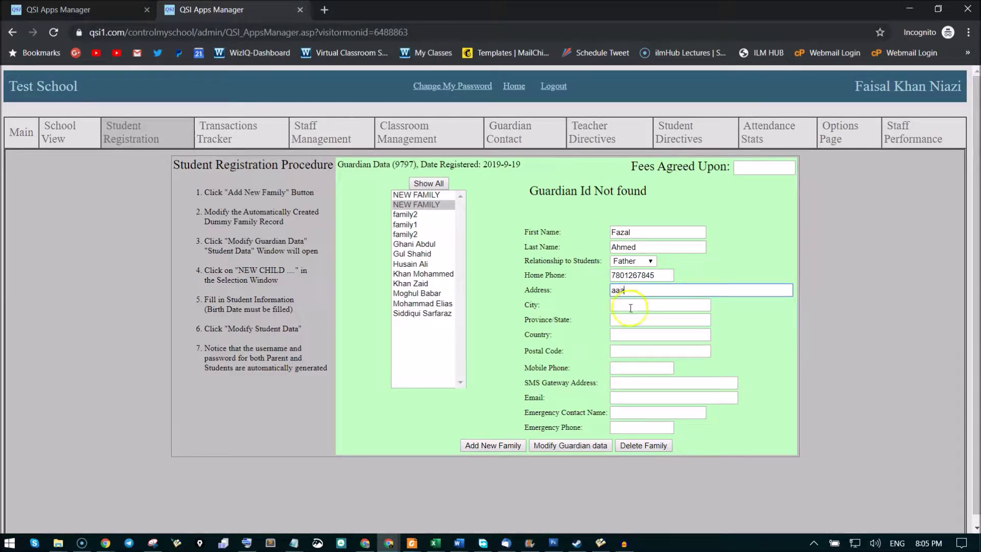
pyautogui.click(631, 305)
pyautogui.write('aaa')
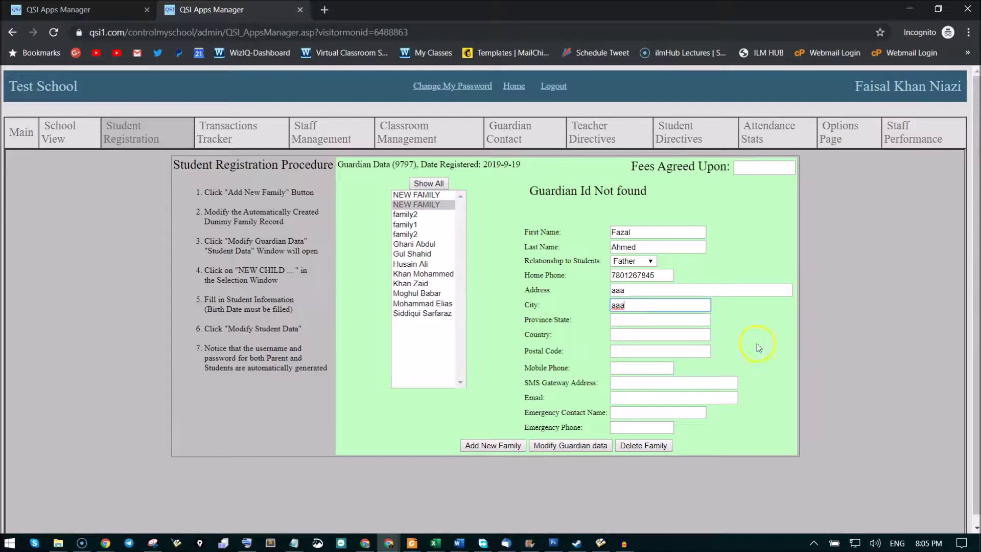
pyautogui.click(756, 342)
pyautogui.click(638, 397)
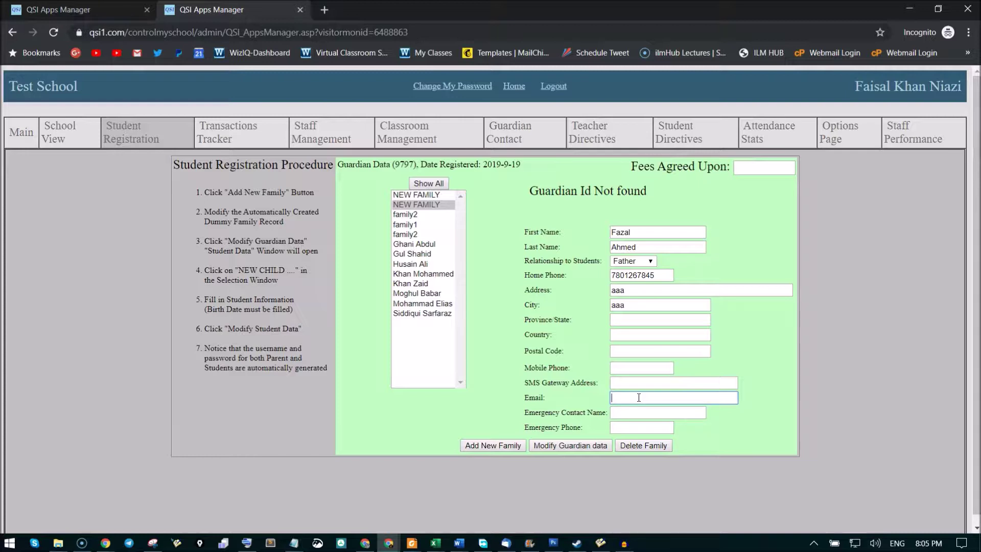
# Save the guardian data with Modify Guardian data and highlight the generated username.
pyautogui.click(574, 448)
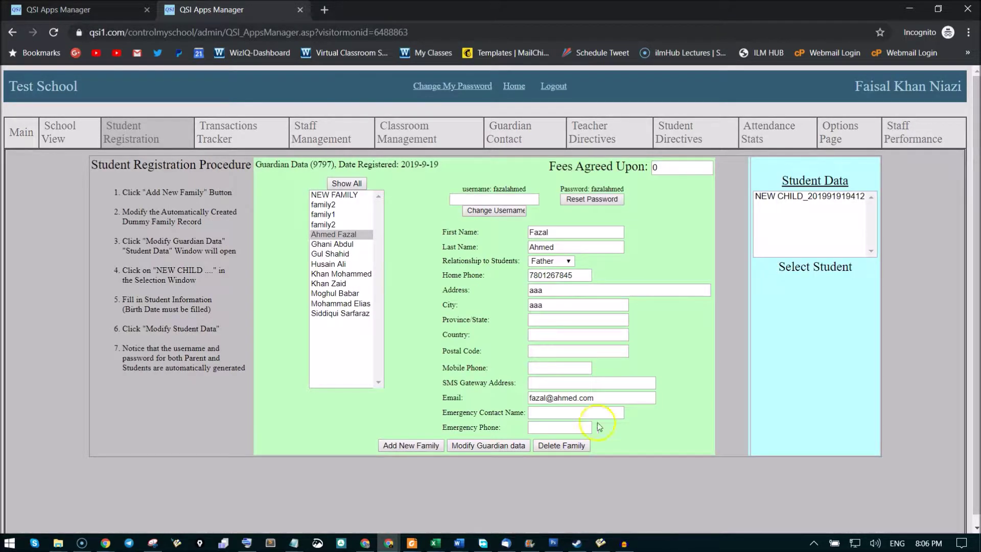
pyautogui.moveTo(493, 188); pyautogui.dragTo(526, 187)
pyautogui.click(395, 378)
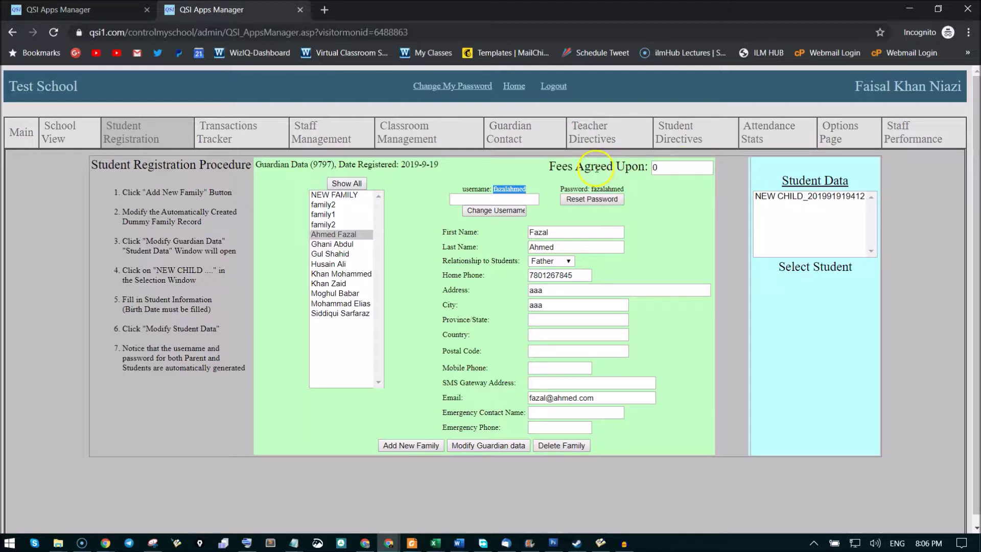
# Open the NEW CHILD entry's form and select its placeholder name.
pyautogui.click(789, 200)
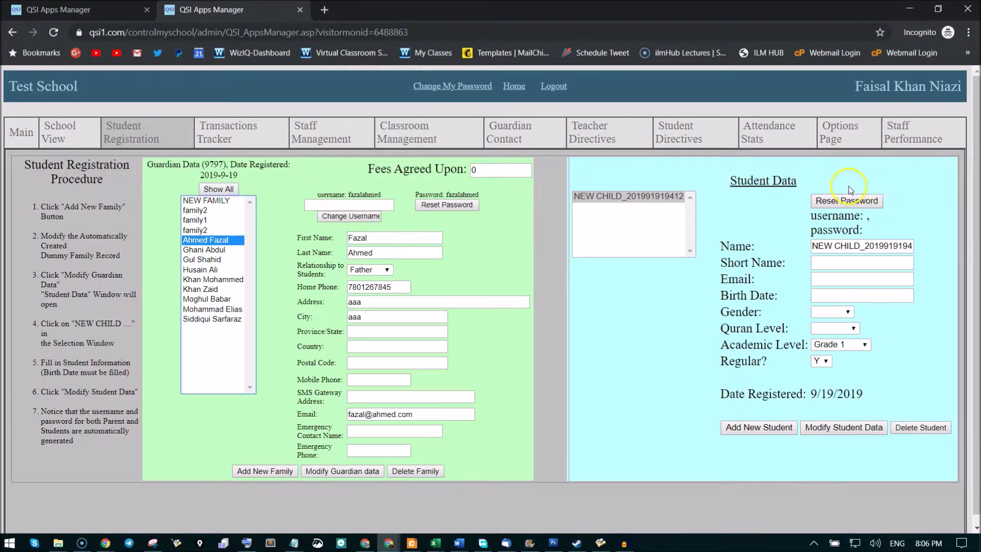
pyautogui.click(849, 247)
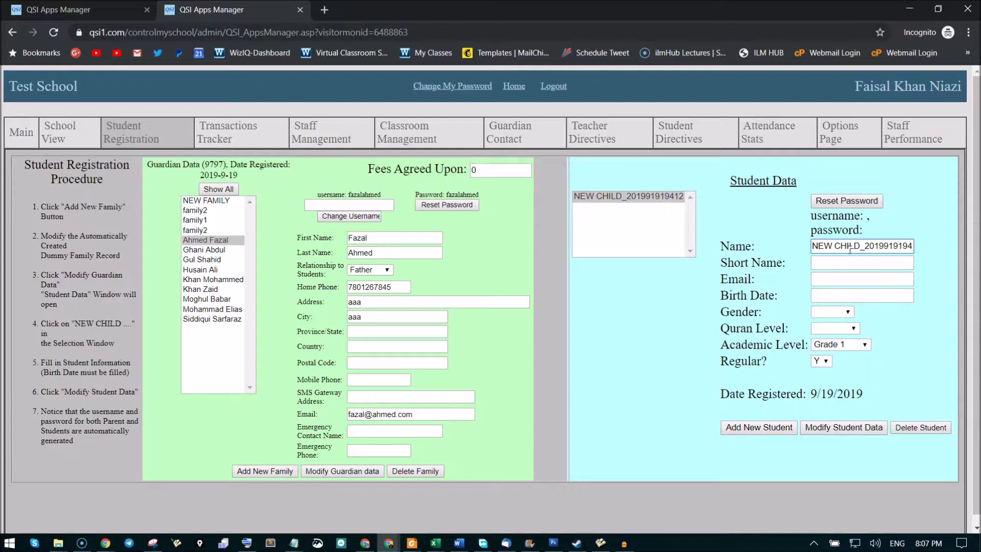
pyautogui.tripleClick(849, 250)
# Give the first child a temporary name and birth date 2009-Sep-01.
pyautogui.write('aa10')
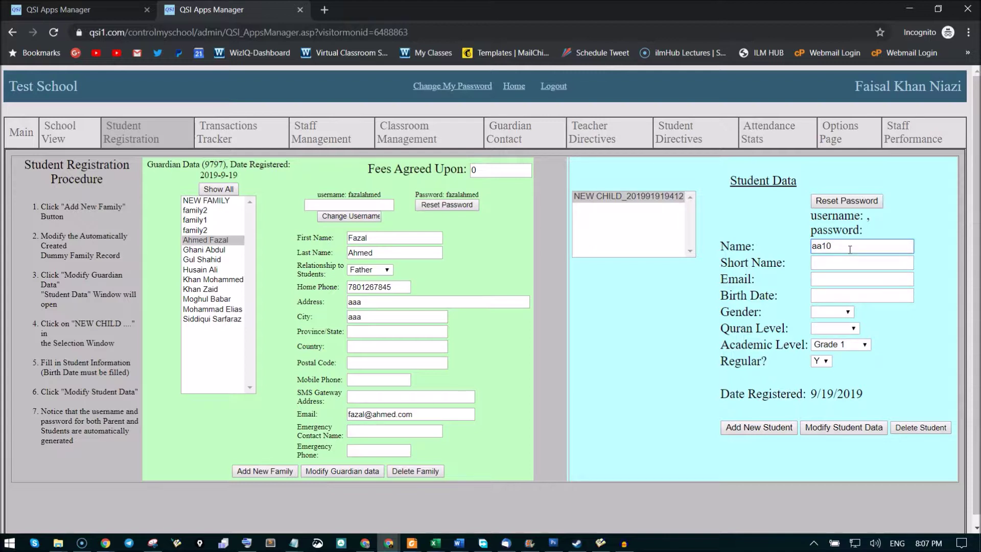
pyautogui.click(661, 281)
pyautogui.click(834, 297)
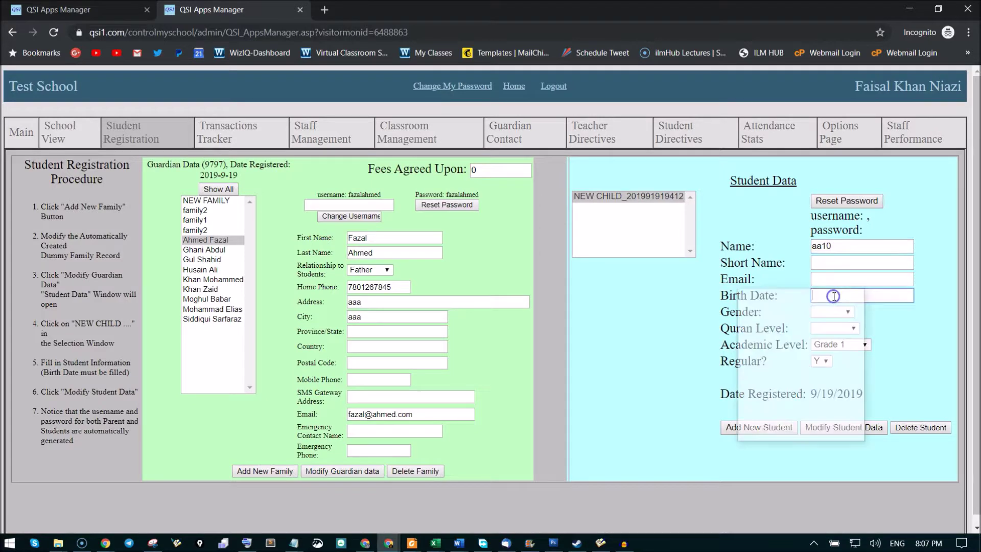
pyautogui.click(820, 327)
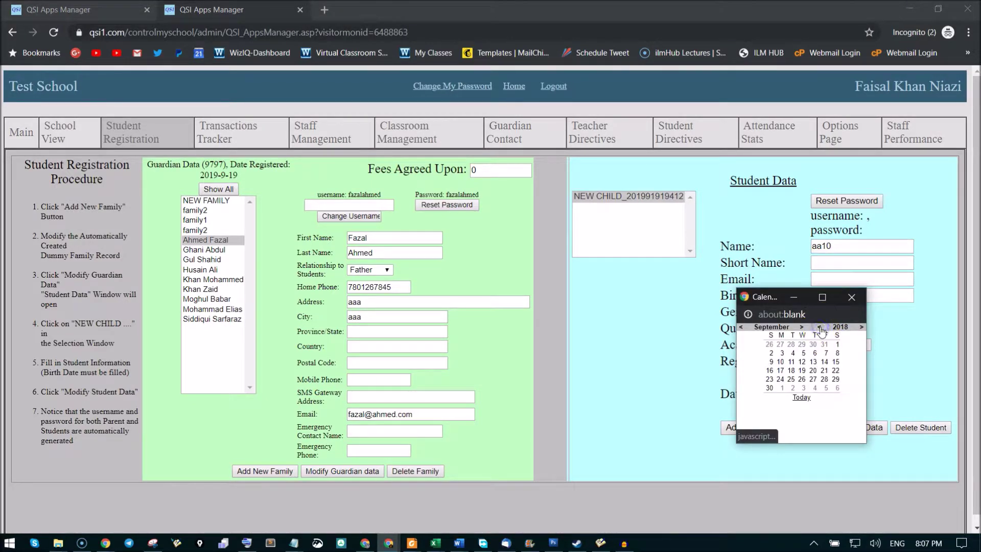
pyautogui.click(820, 327)
pyautogui.click(819, 326)
pyautogui.click(819, 327)
pyautogui.click(819, 327)
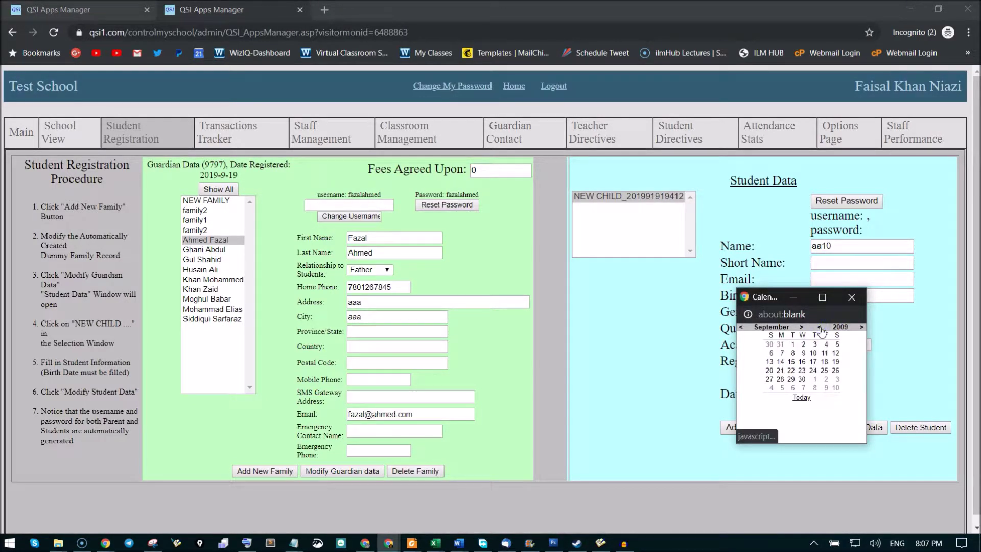
pyautogui.click(791, 349)
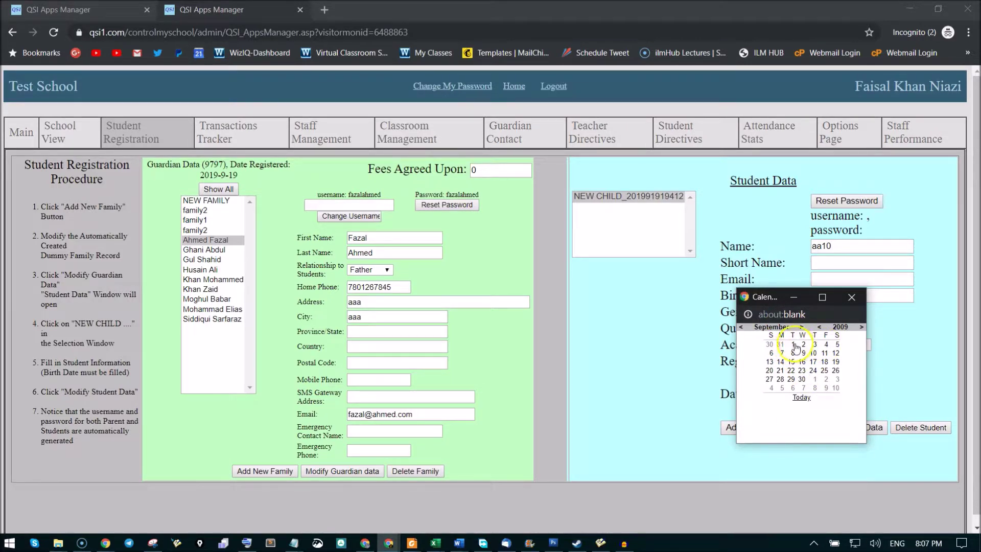
pyautogui.click(794, 348)
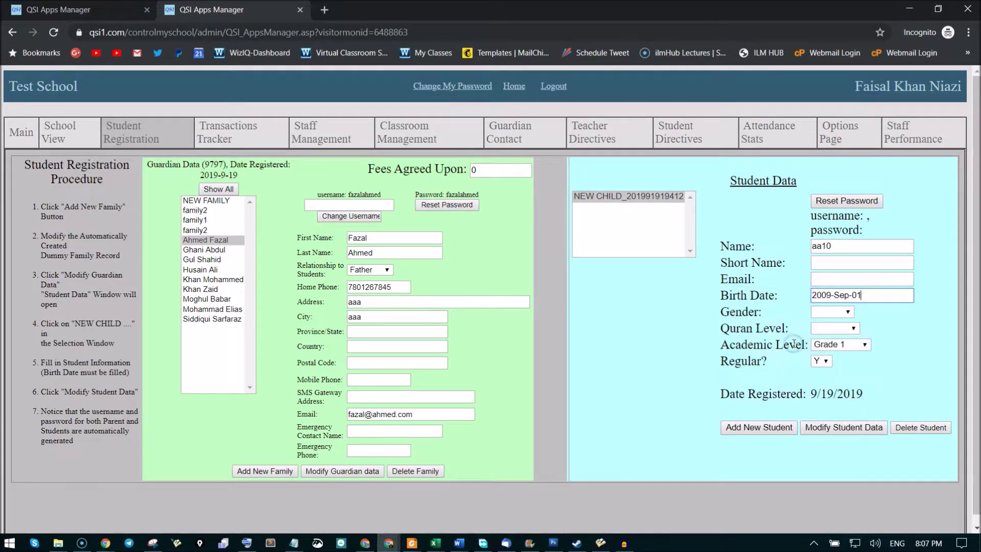
# Set gender Male, Quran level Qaaidah, academic level Grade 1, and save the student data.
pyautogui.click(831, 311)
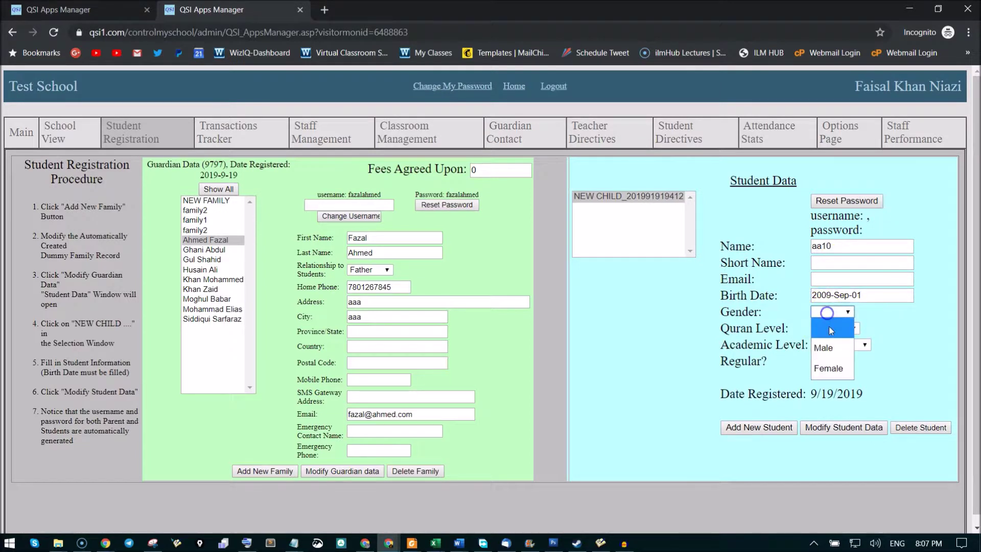
pyautogui.click(830, 343)
pyautogui.click(834, 328)
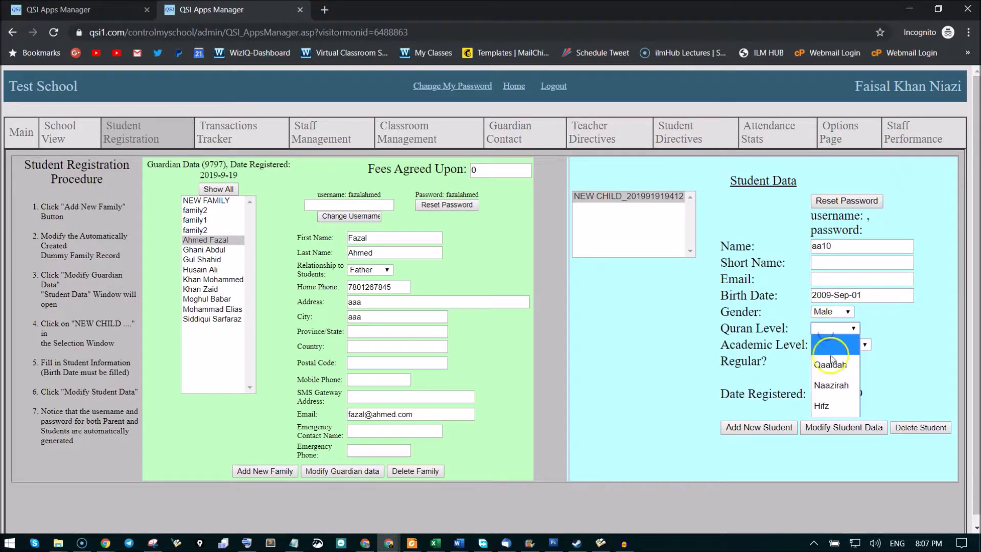
pyautogui.click(832, 359)
pyautogui.click(833, 328)
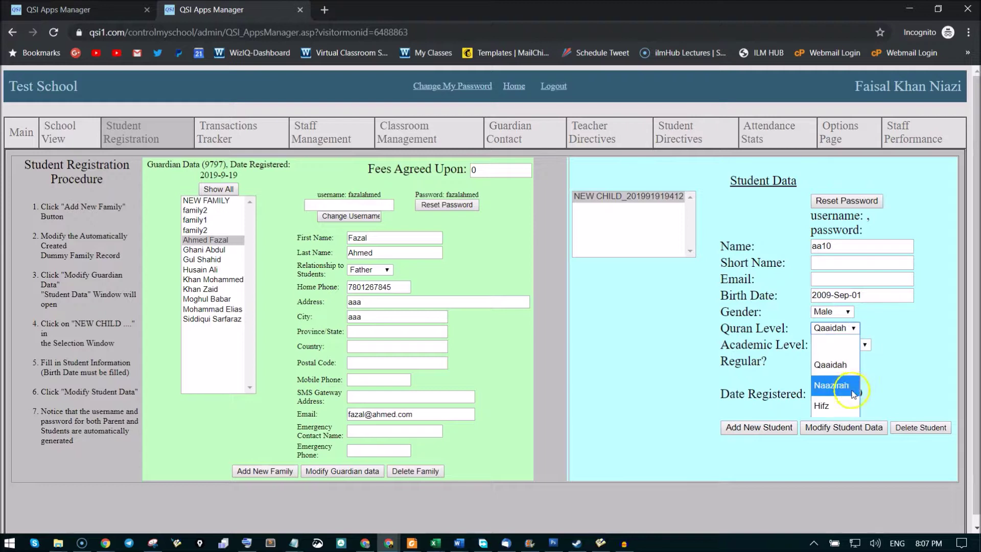
pyautogui.click(838, 364)
pyautogui.click(842, 345)
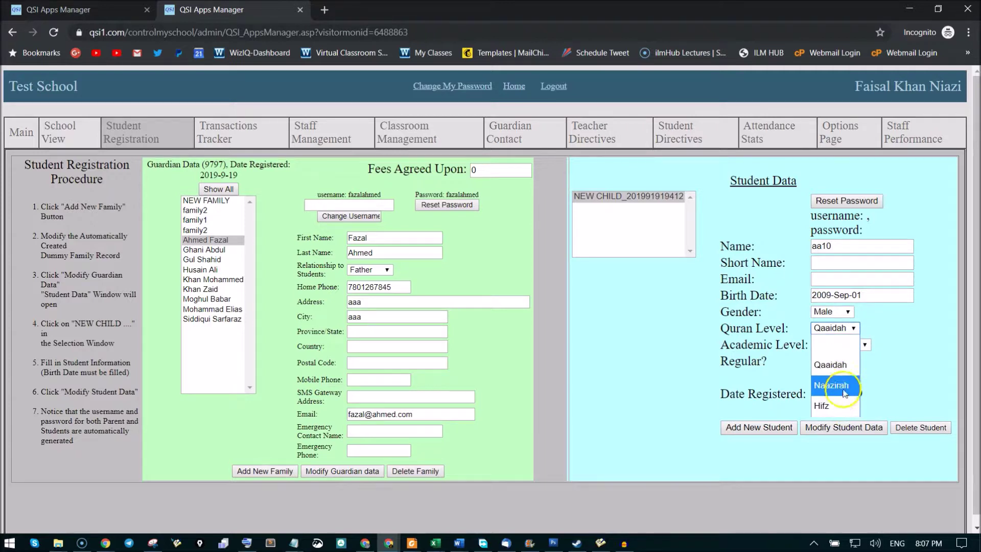
pyautogui.click(838, 367)
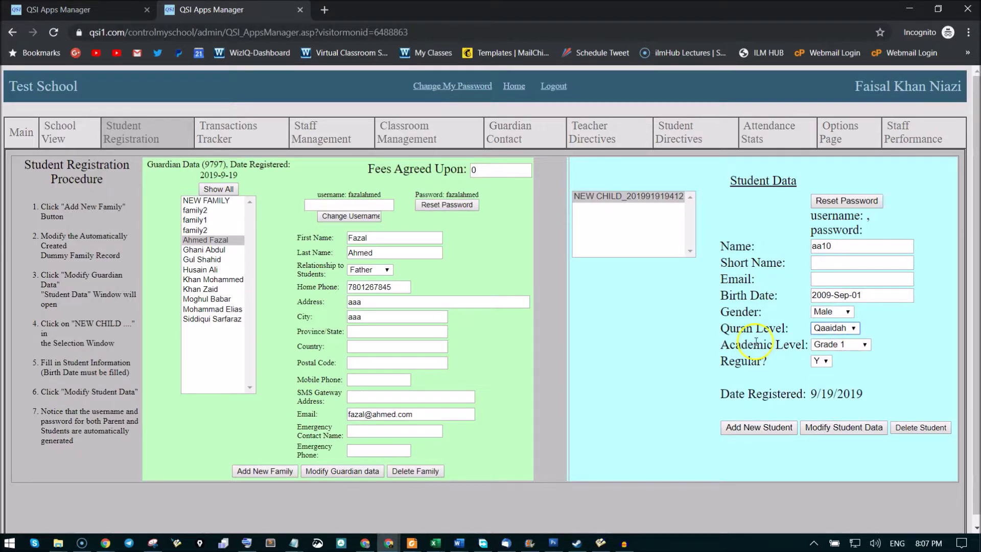
pyautogui.click(907, 353)
pyautogui.click(840, 427)
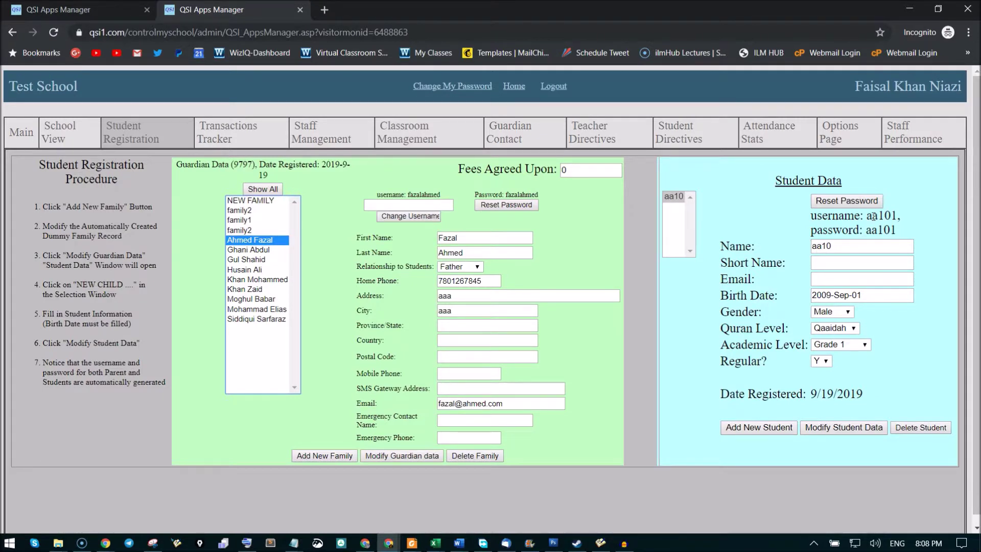
# Replace the child's name with his full name and save again.
pyautogui.moveTo(837, 246); pyautogui.dragTo(770, 242)
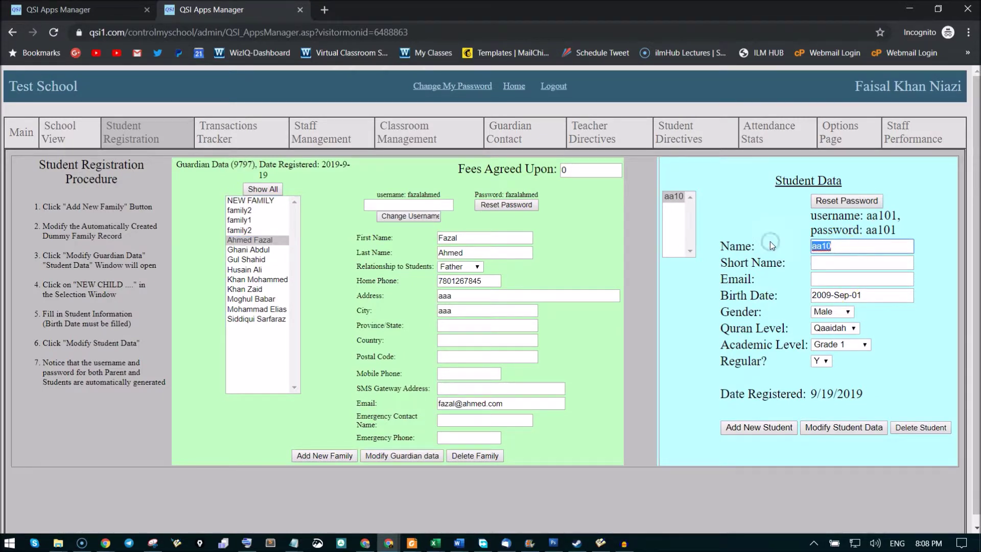
pyautogui.click(834, 428)
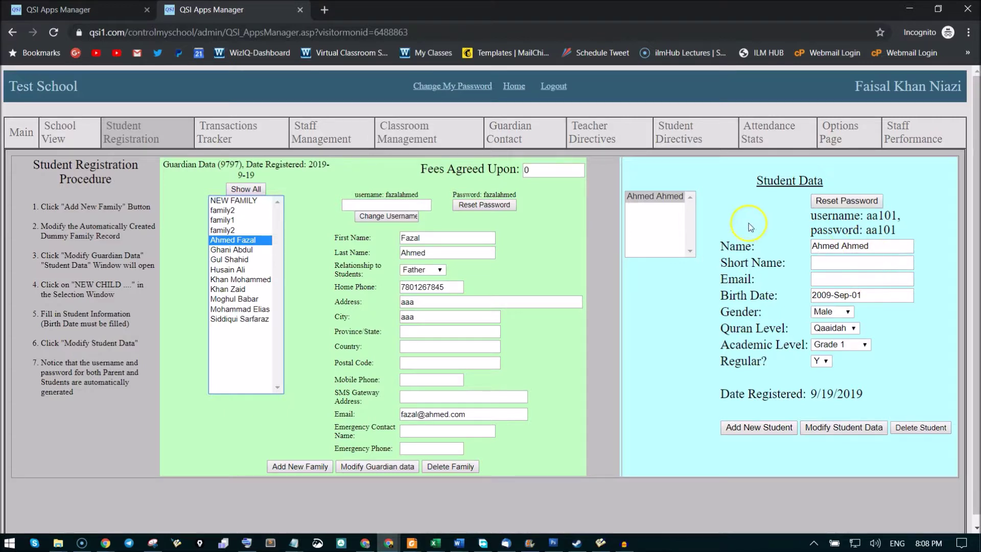
# Add a new student to the family and give it a temporary name.
pyautogui.click(765, 428)
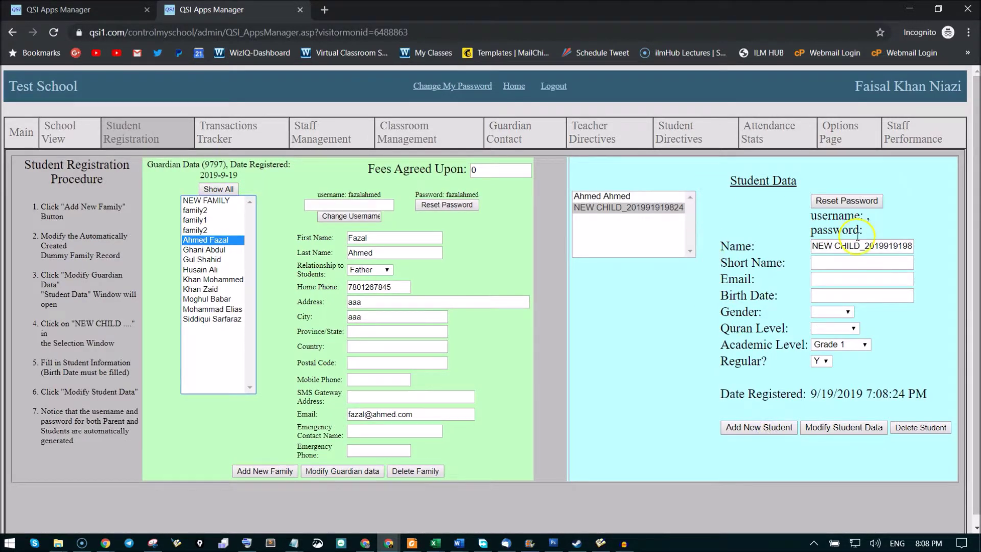
pyautogui.click(846, 250)
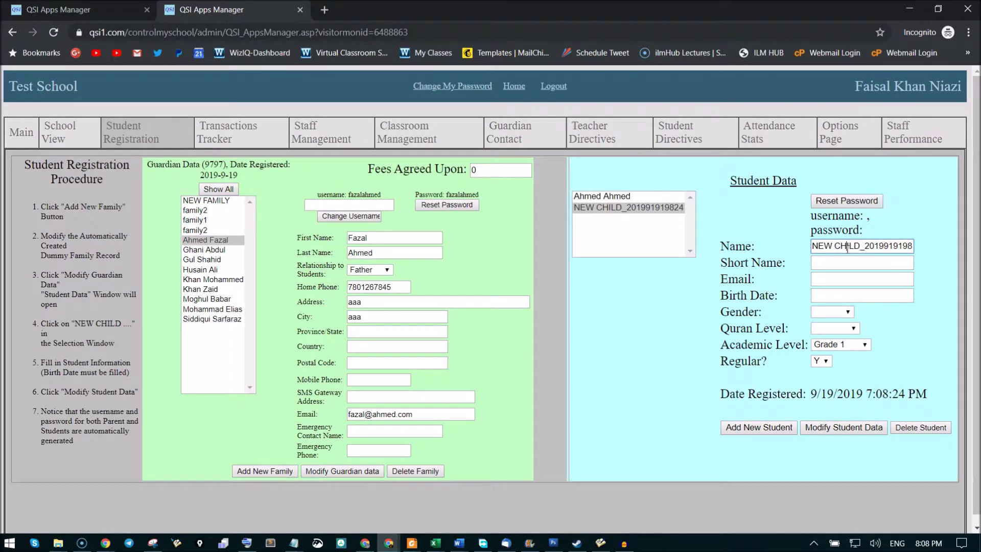
pyautogui.tripleClick(847, 247)
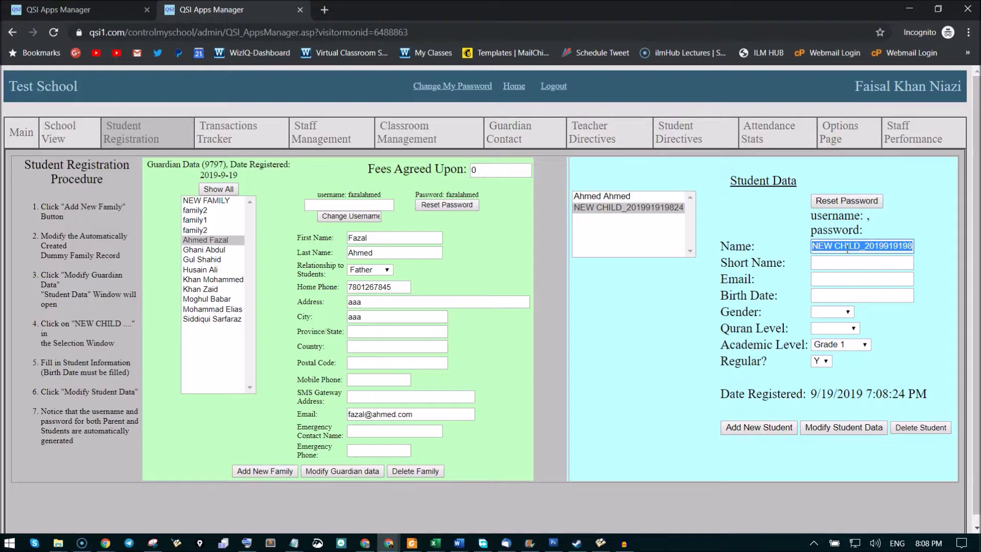
pyautogui.write('aa')
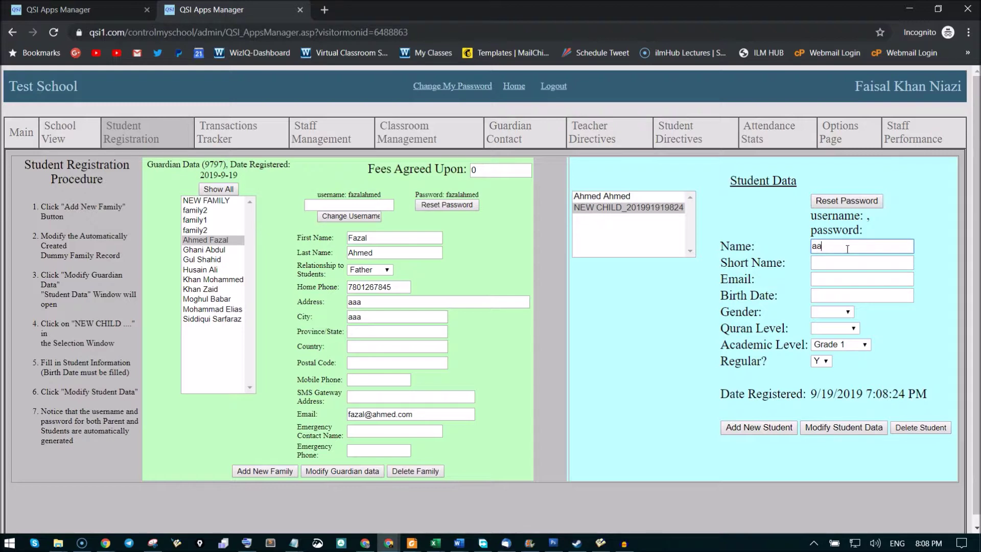
pyautogui.write('7')
# Set the second child's birth date to 2012-Sep-01.
pyautogui.click(848, 297)
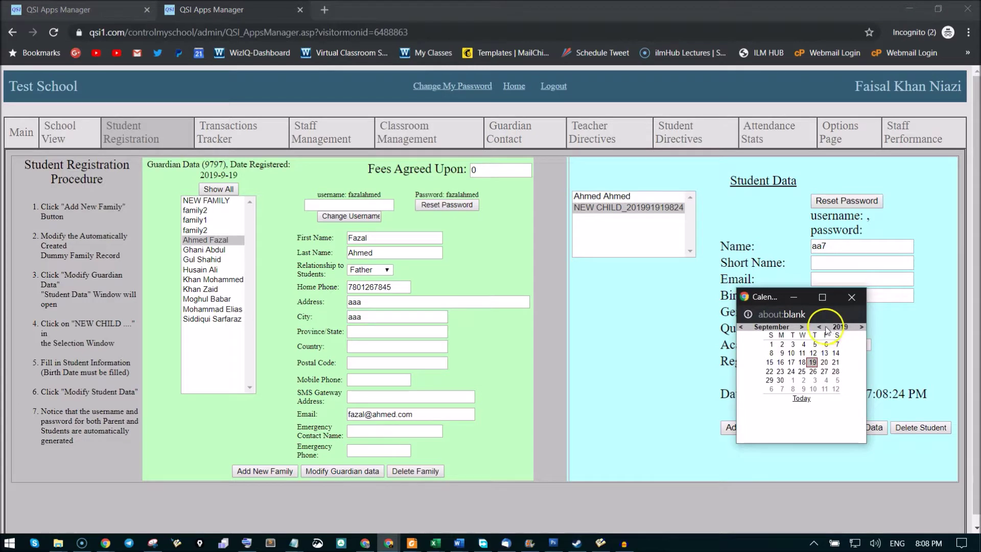
pyautogui.click(820, 328)
pyautogui.click(819, 328)
pyautogui.click(820, 327)
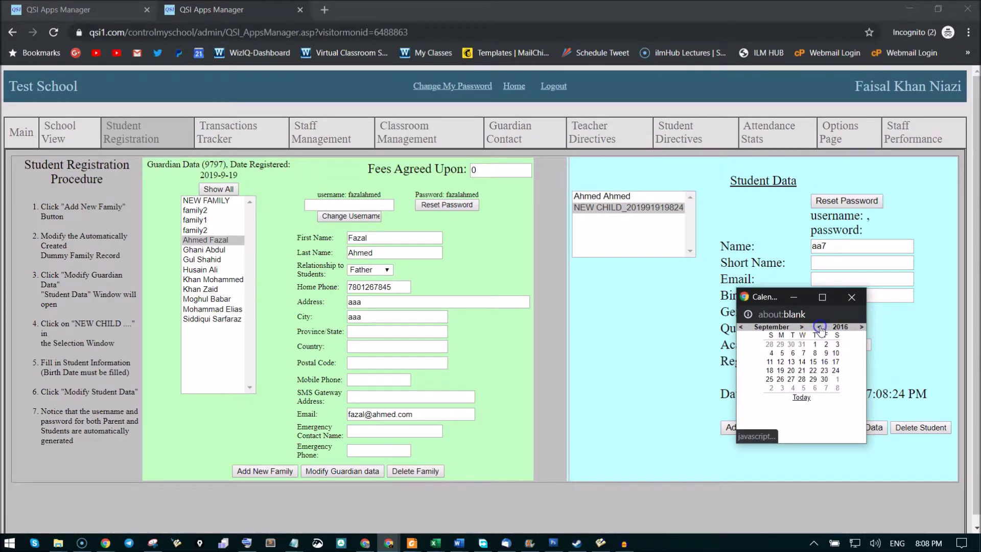
pyautogui.click(820, 327)
pyautogui.click(819, 327)
pyautogui.click(820, 327)
pyautogui.click(820, 327)
pyautogui.click(837, 345)
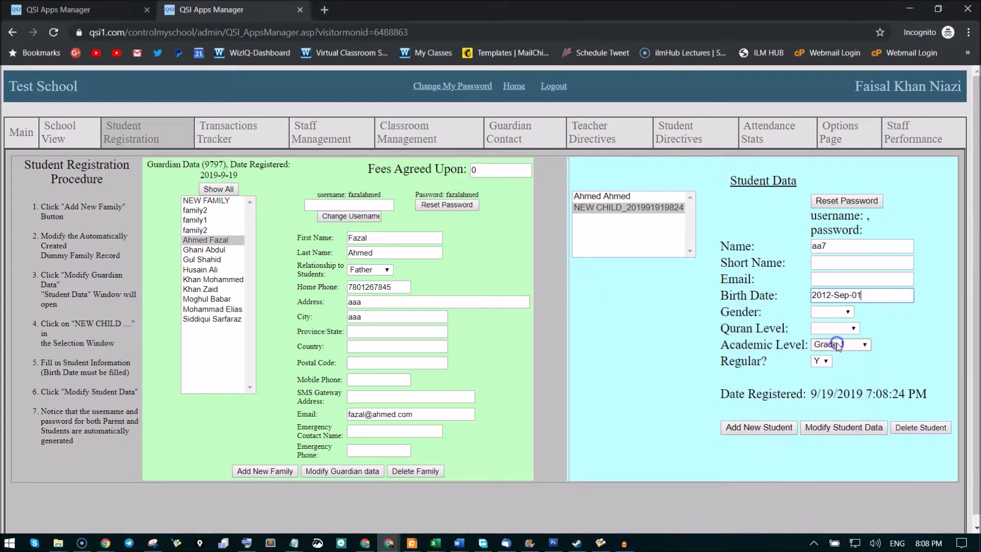
# Set gender Female and Quran level Qaaidah, then save the second child's data.
pyautogui.click(832, 311)
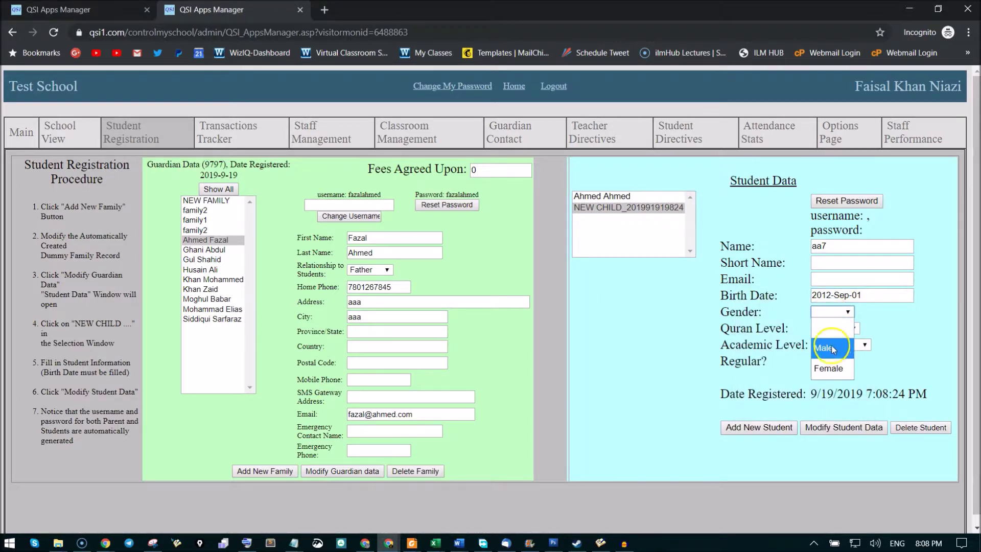
pyautogui.click(831, 373)
pyautogui.click(834, 327)
pyautogui.click(842, 364)
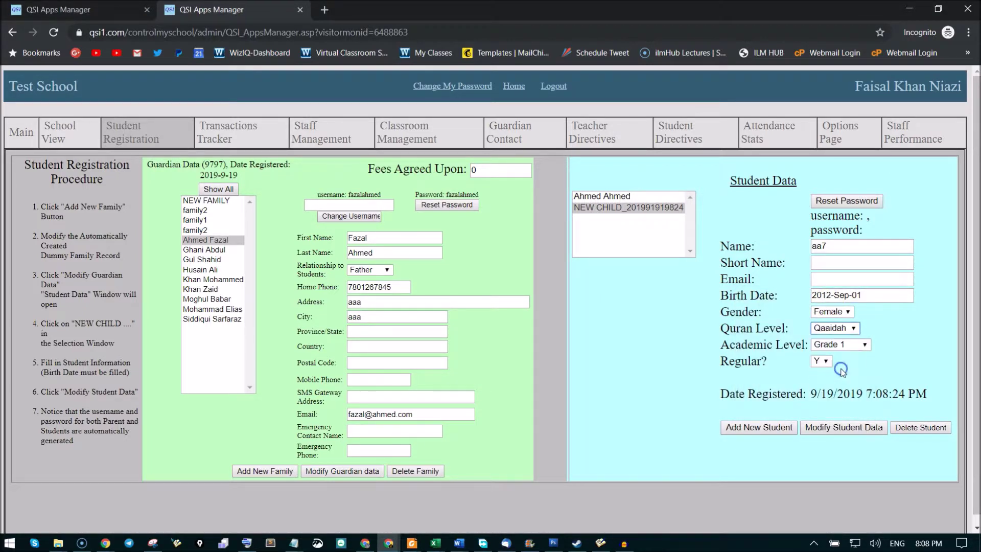
pyautogui.click(848, 428)
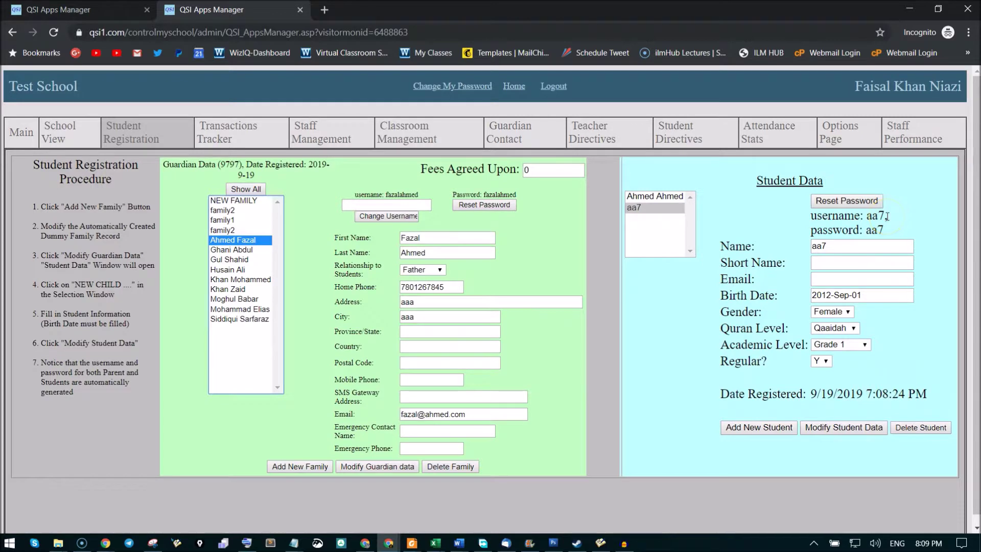
pyautogui.click(866, 217)
# Save the daughter under her full name, then bring up the son's student details.
pyautogui.doubleClick(819, 246)
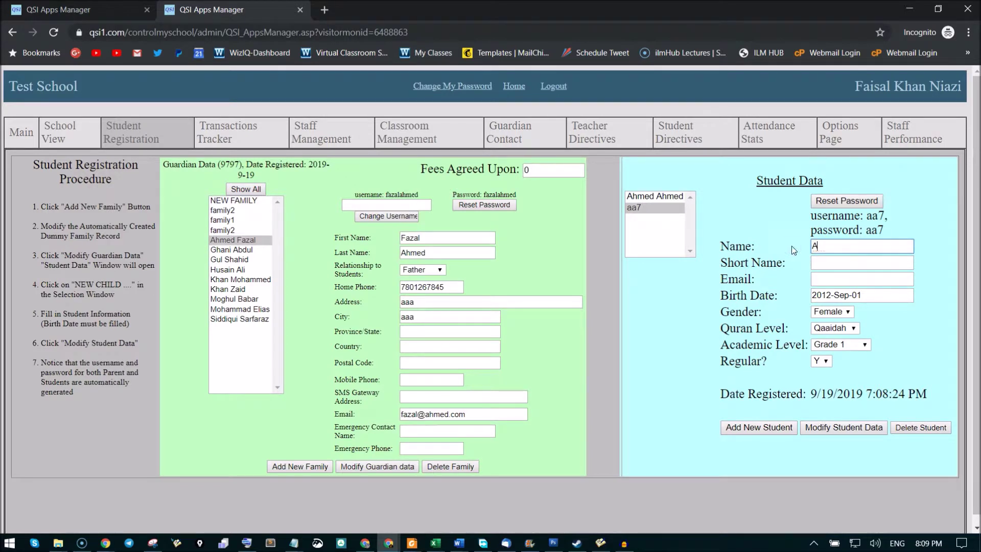
pyautogui.click(860, 415)
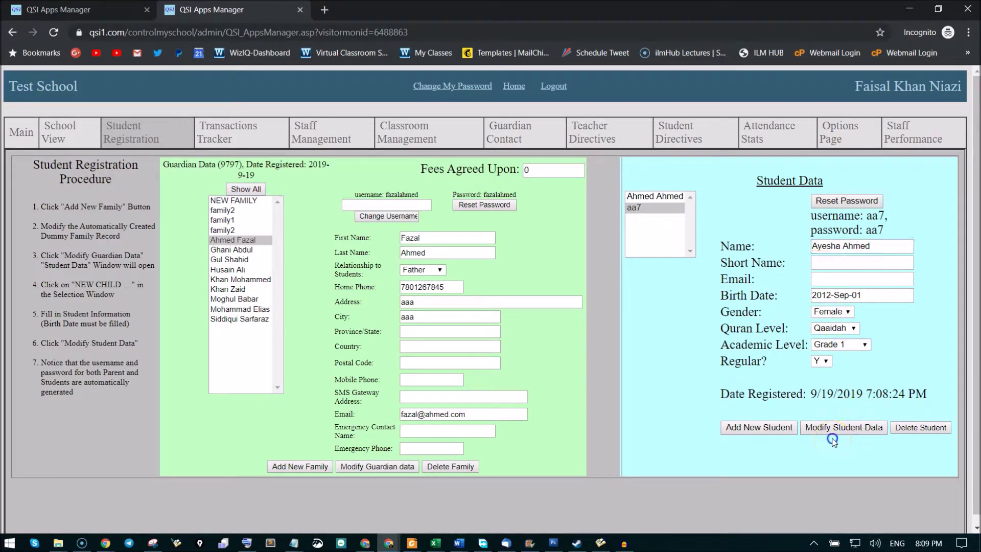
pyautogui.click(831, 436)
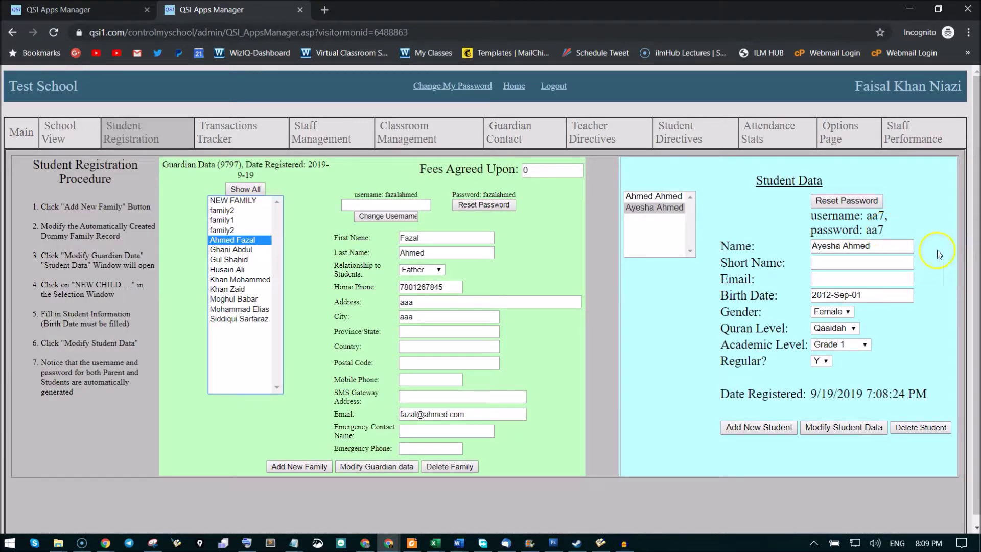
pyautogui.click(653, 197)
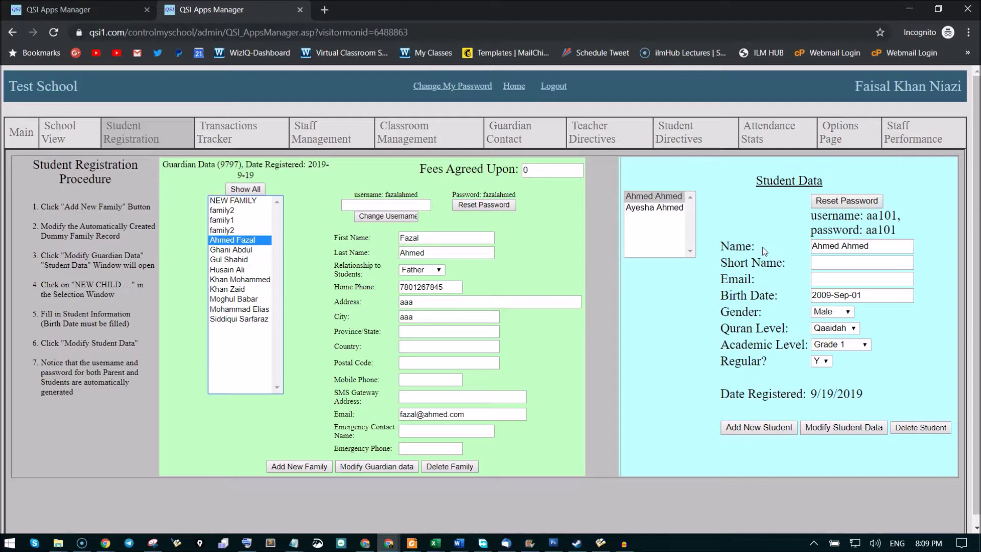
pyautogui.click(88, 9)
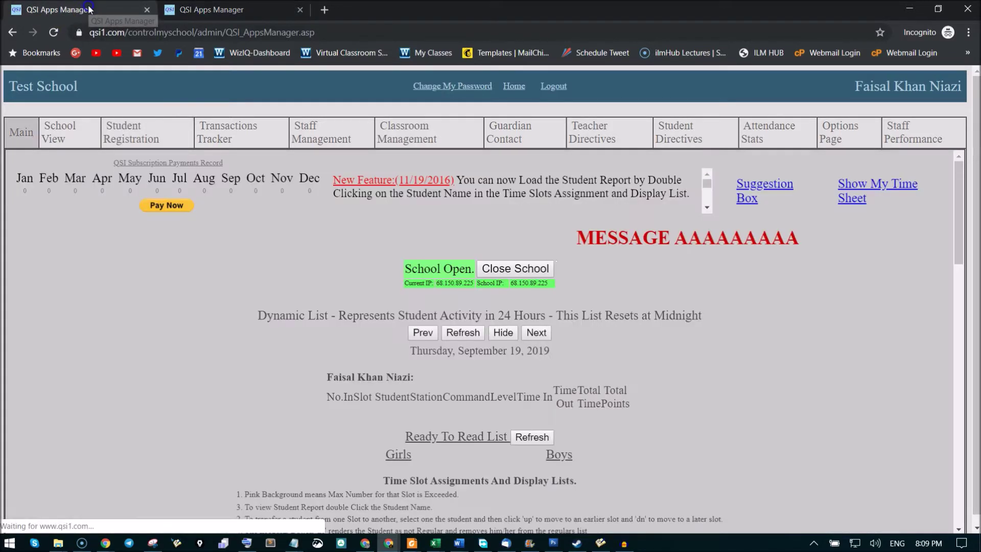
# On the Main page's student list, open the son's student report.
pyautogui.click(26, 134)
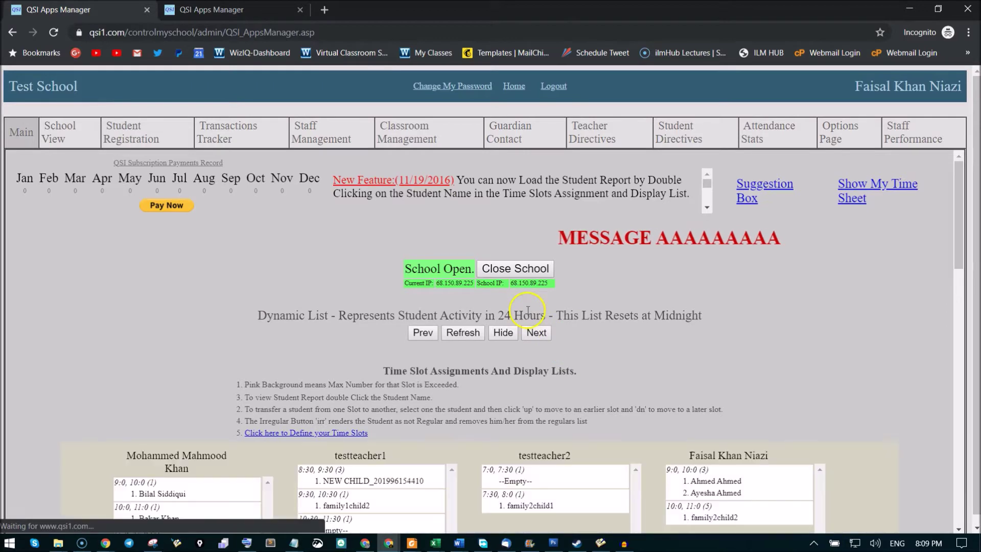
pyautogui.scroll(-15, 164, 333)
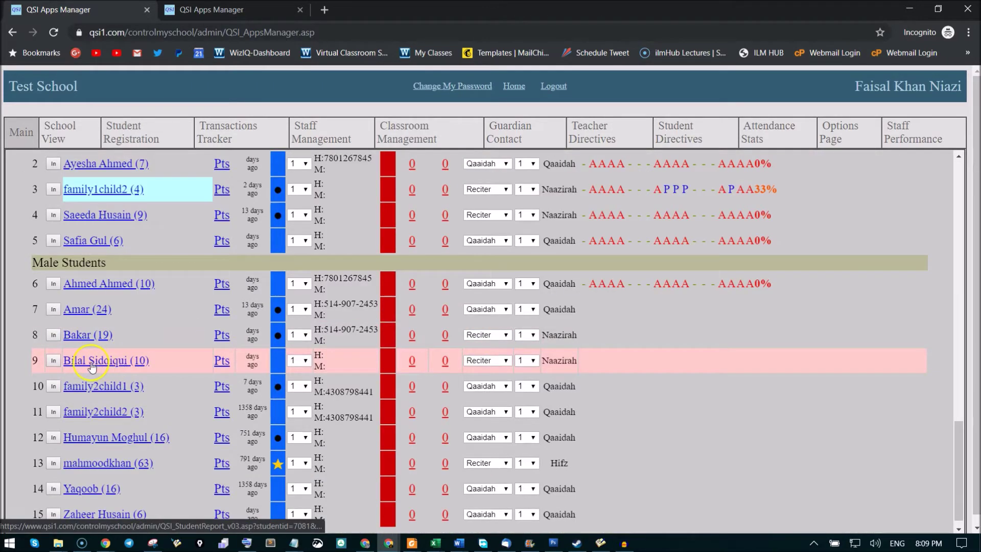
pyautogui.scroll(3, 91, 366)
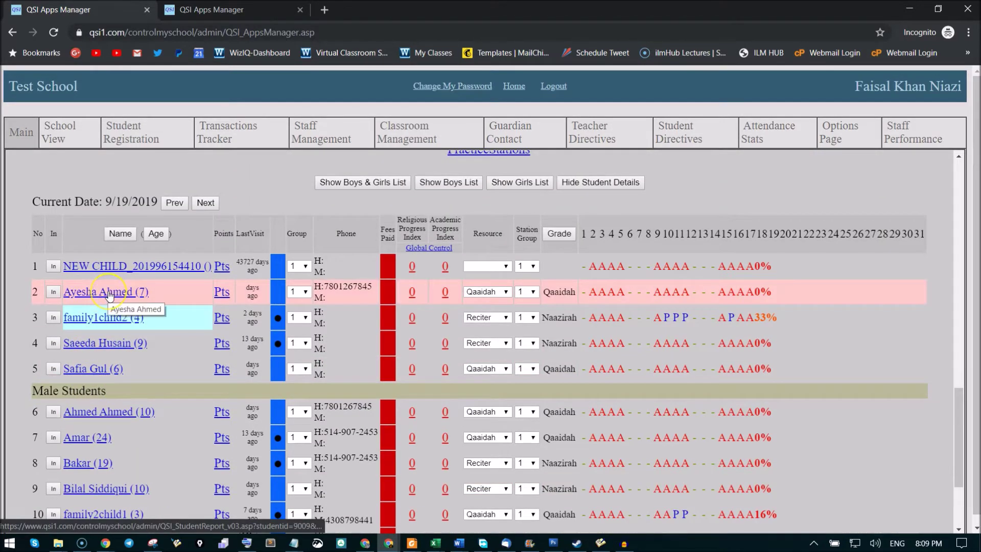
pyautogui.scroll(-3, 108, 294)
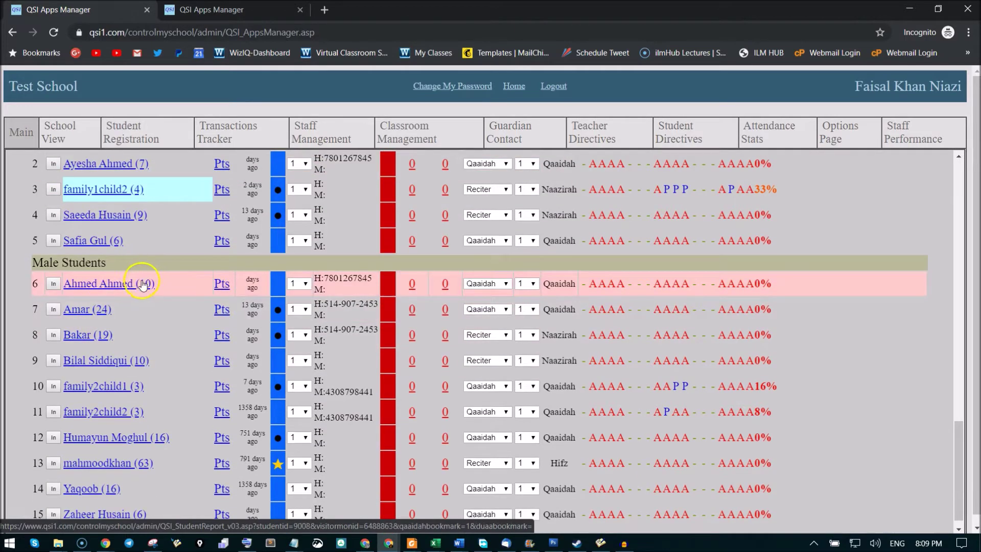
pyautogui.click(106, 287)
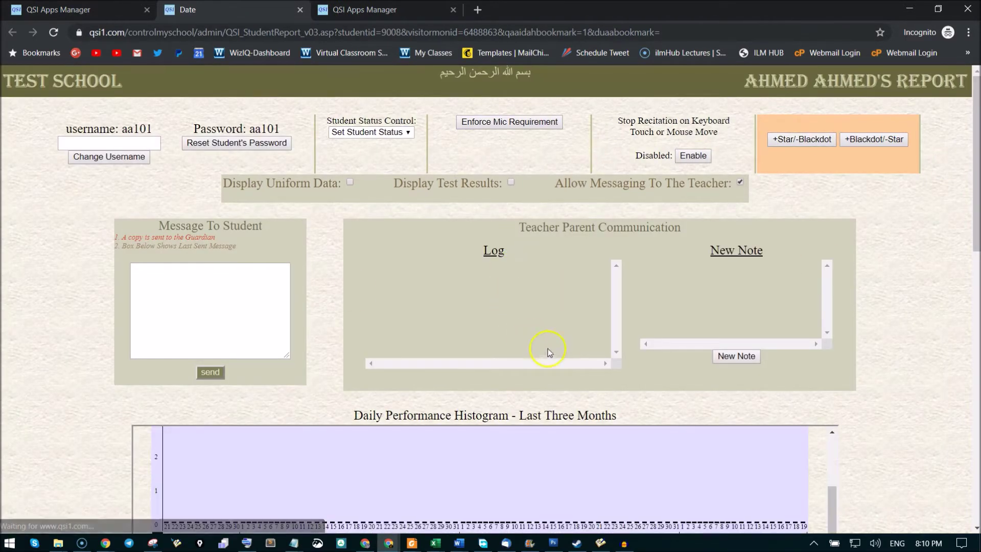
pyautogui.scroll(-10, 554, 350)
pyautogui.scroll(-3, 559, 348)
pyautogui.scroll(9, 559, 358)
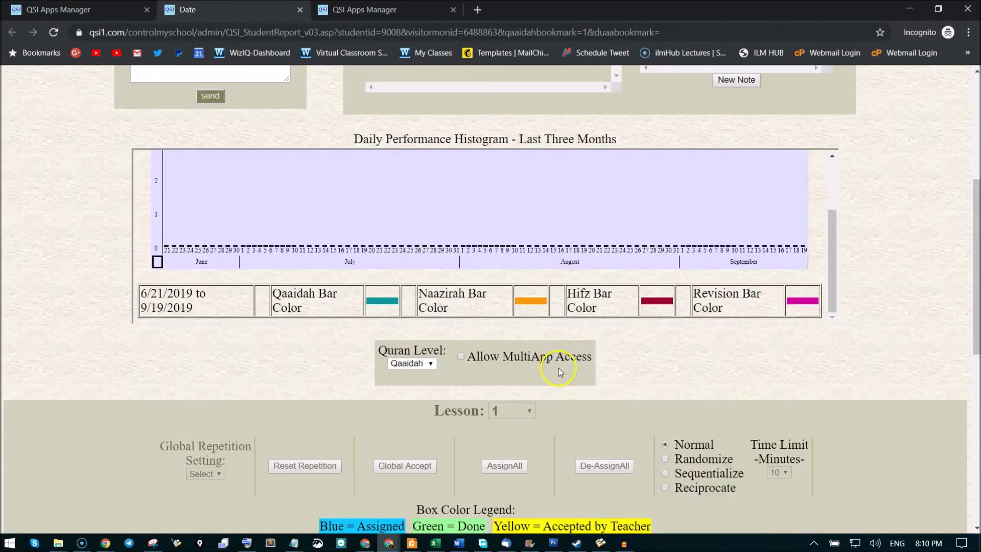
pyautogui.scroll(-5, 561, 367)
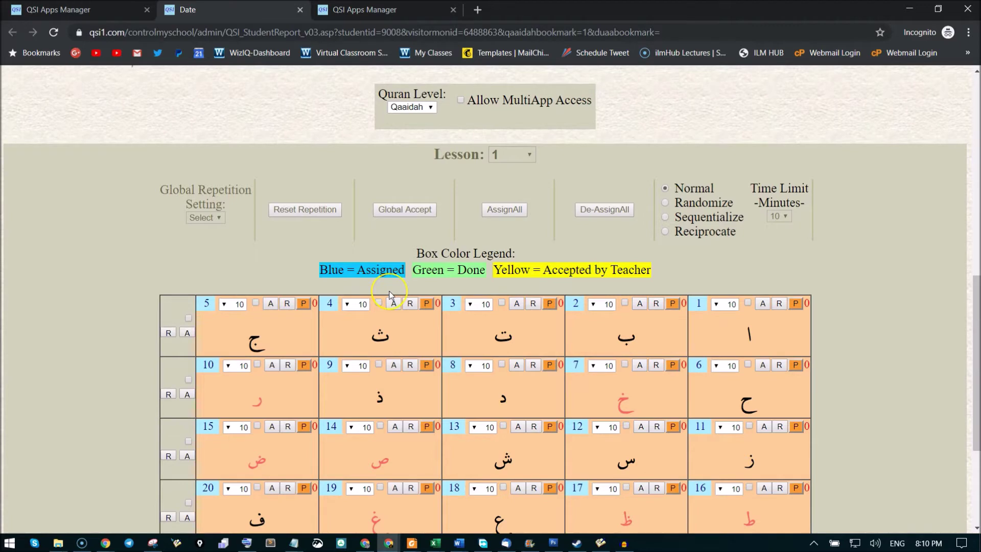
pyautogui.scroll(10, 390, 295)
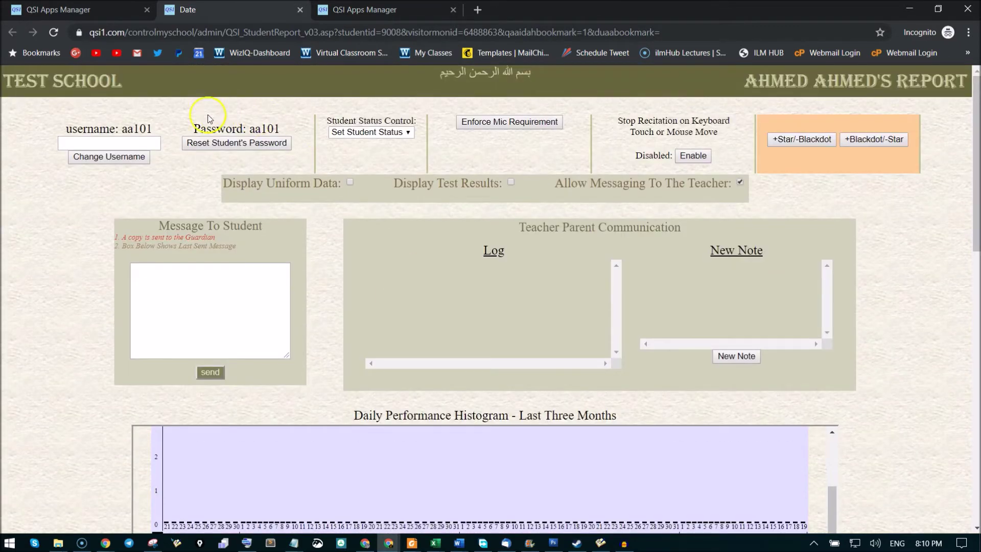
pyautogui.click(68, 177)
pyautogui.click(140, 140)
pyautogui.write('ahmed')
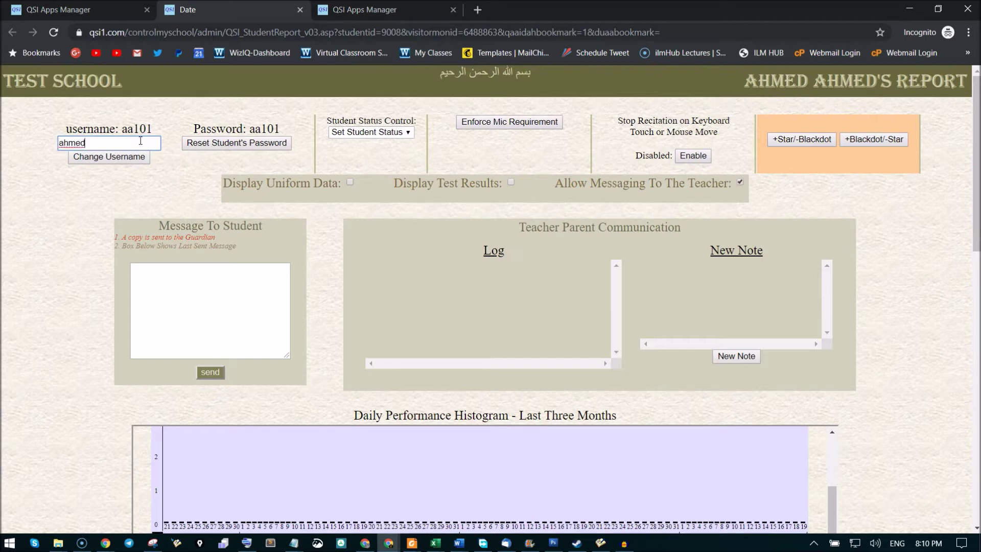
pyautogui.write('10')
pyautogui.click(81, 157)
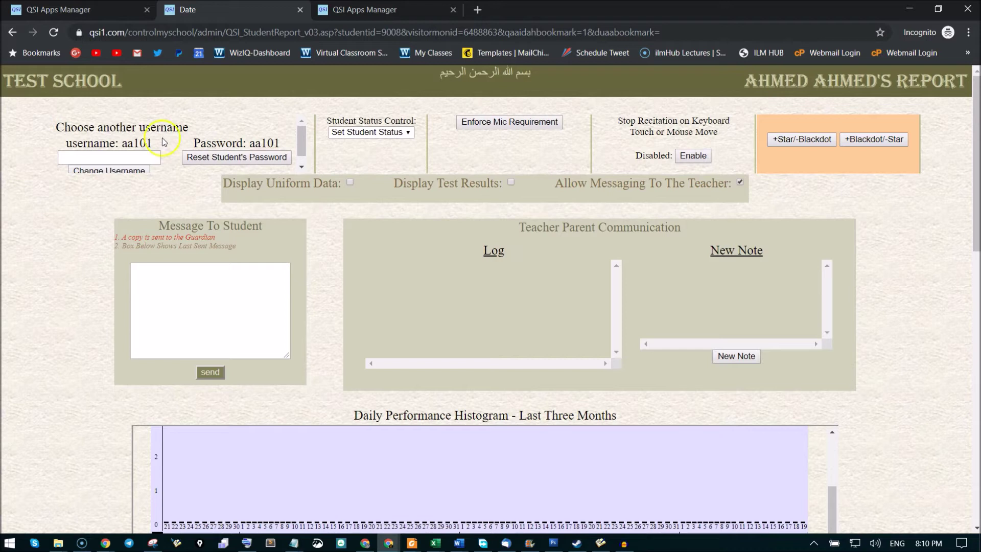
pyautogui.click(128, 156)
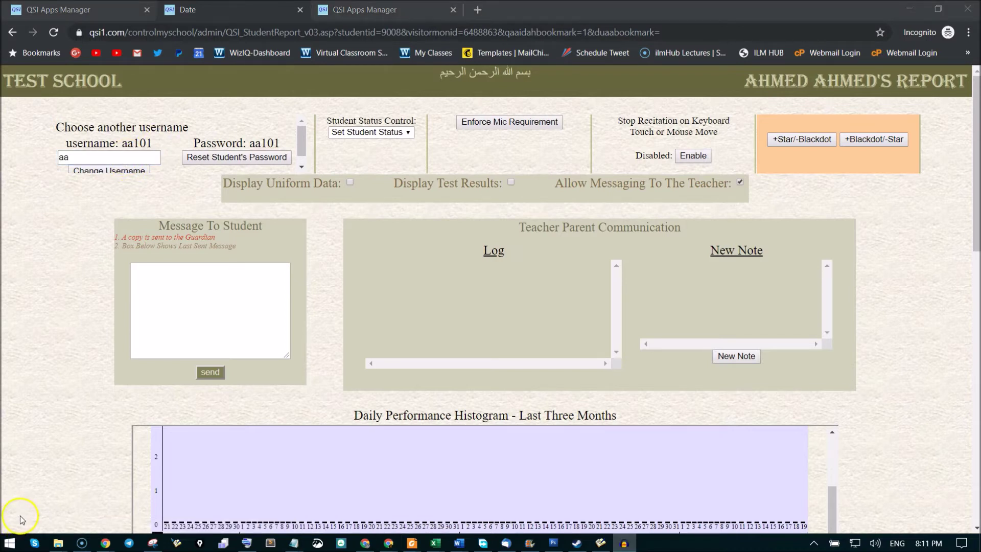
pyautogui.click(110, 152)
pyautogui.click(110, 157)
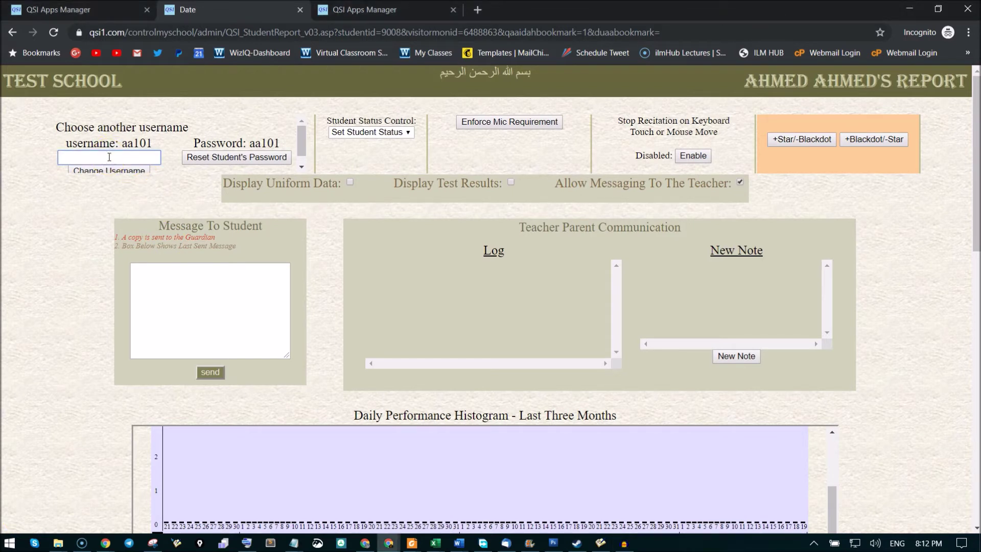
pyautogui.write('ahme')
pyautogui.press('BackSpace')
pyautogui.write('10')
pyautogui.click(111, 171)
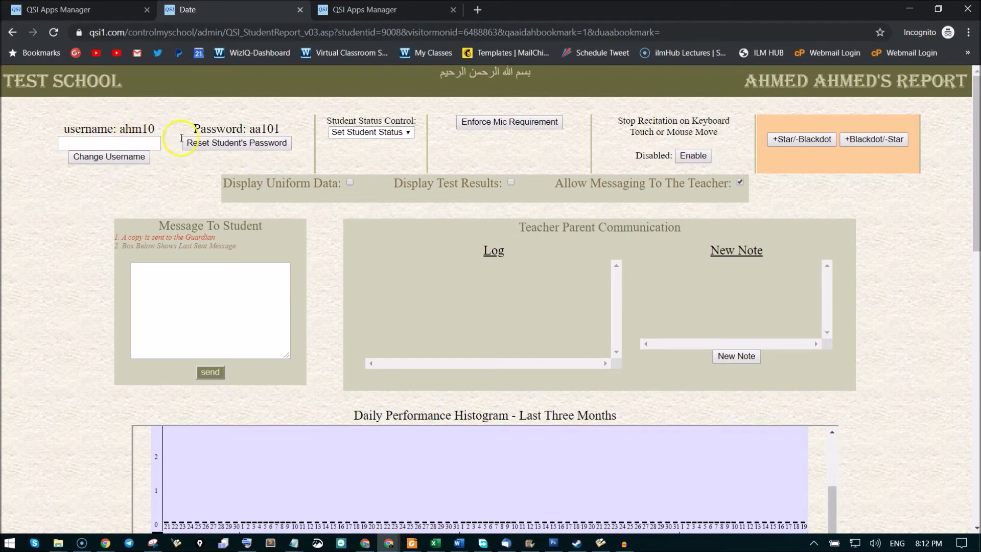
pyautogui.click(253, 141)
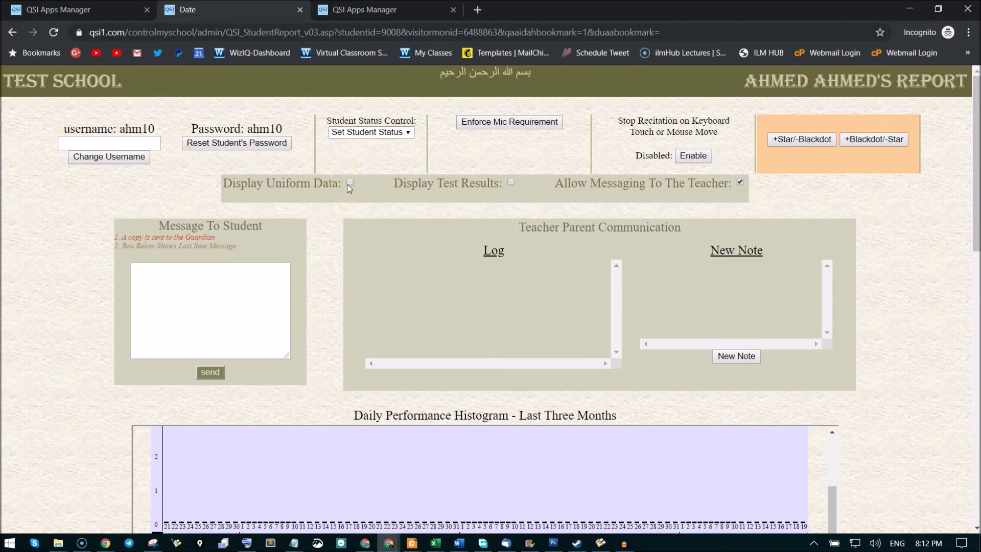
# Review the updated student report, then go back to the Student Registration tab.
pyautogui.scroll(-8, 350, 188)
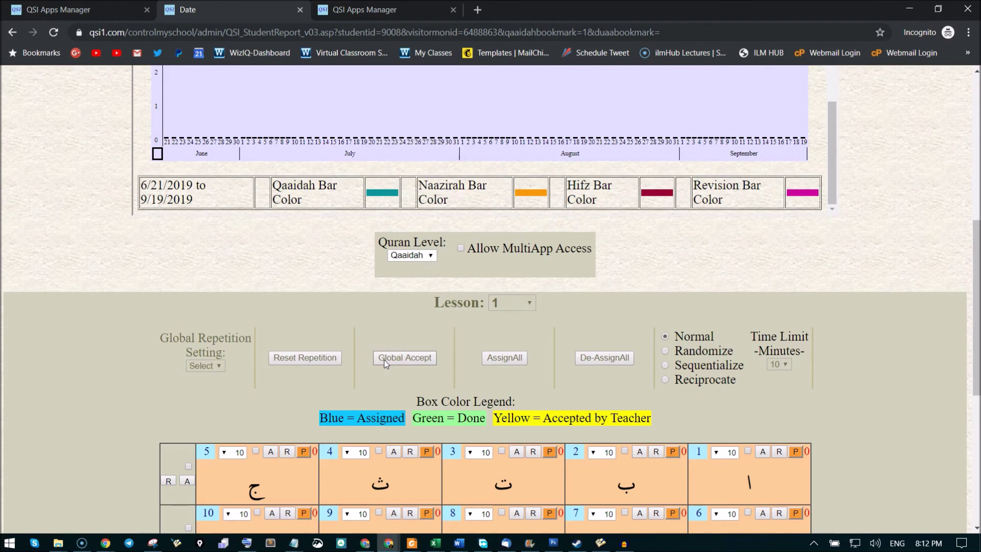
pyautogui.scroll(8, 360, 349)
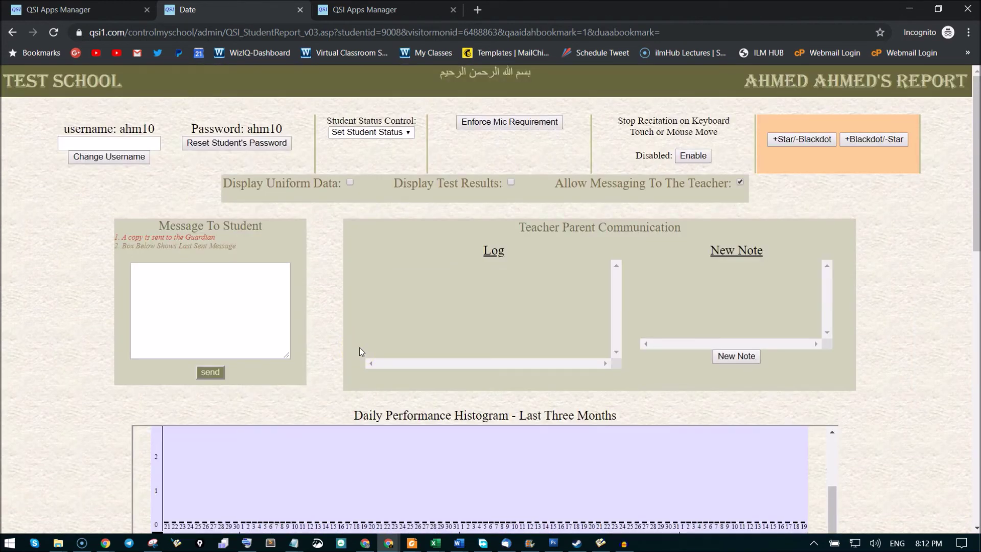
pyautogui.click(327, 9)
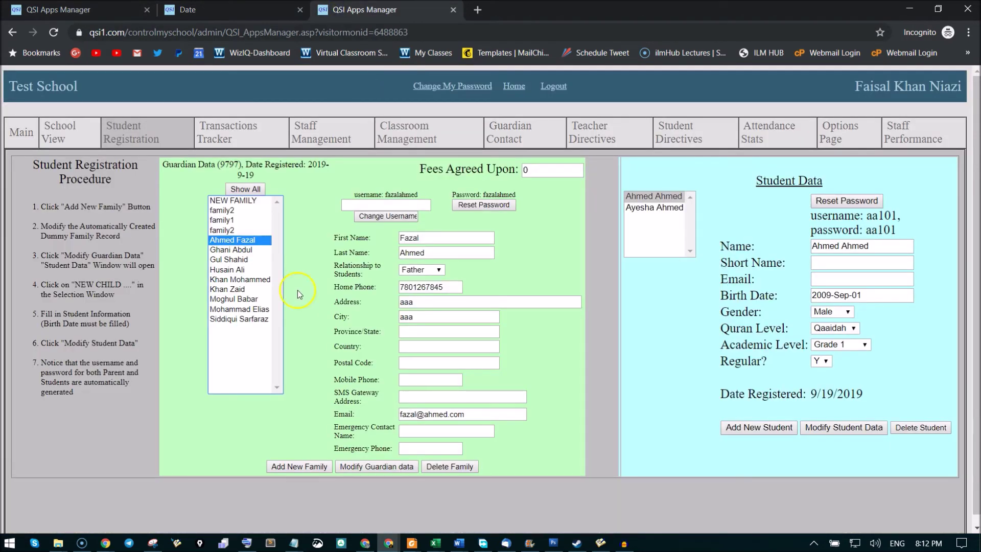